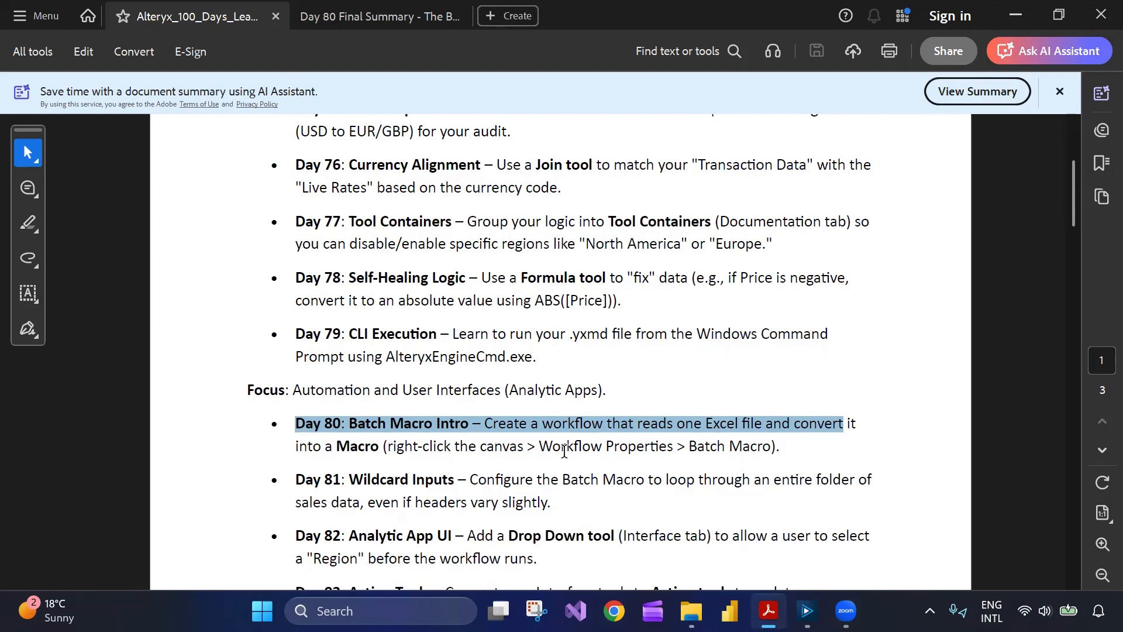
- Read the Day 80 Batch Macro Intro task in the course PDF, highlighting its description
scroll(476, 433, "up", 1)
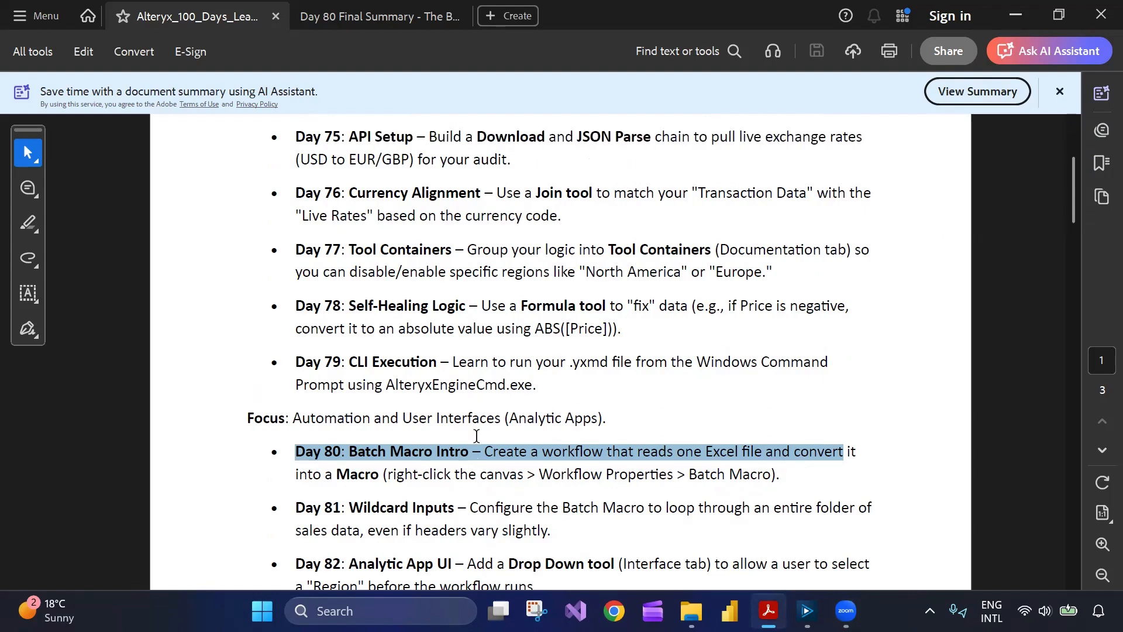
scroll(476, 436, "up", 6)
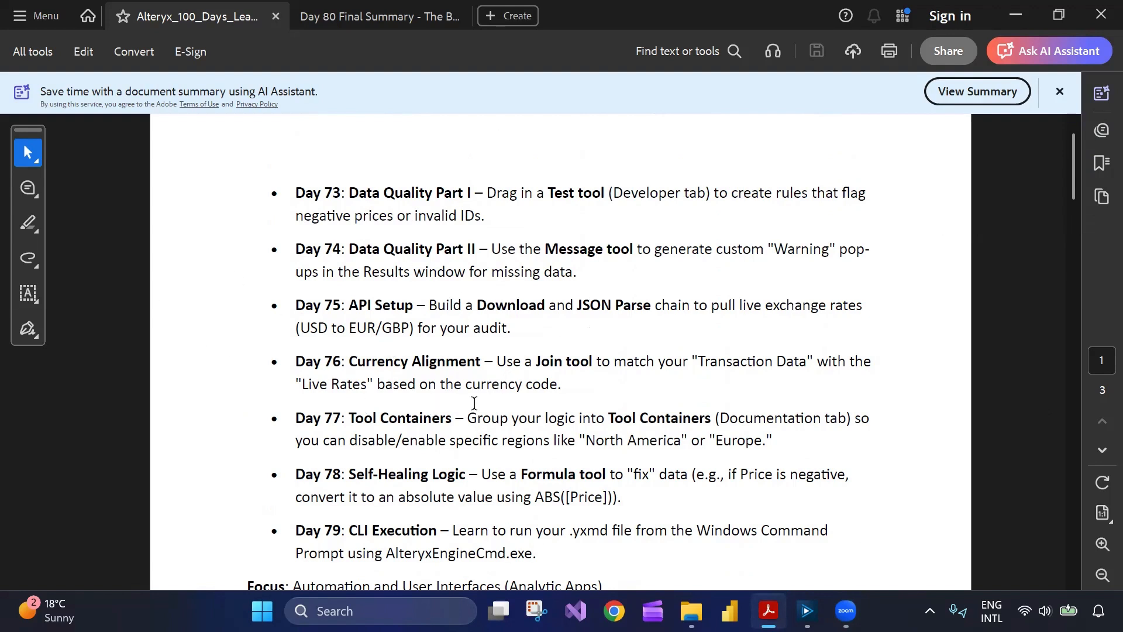
scroll(407, 442, "down", 2)
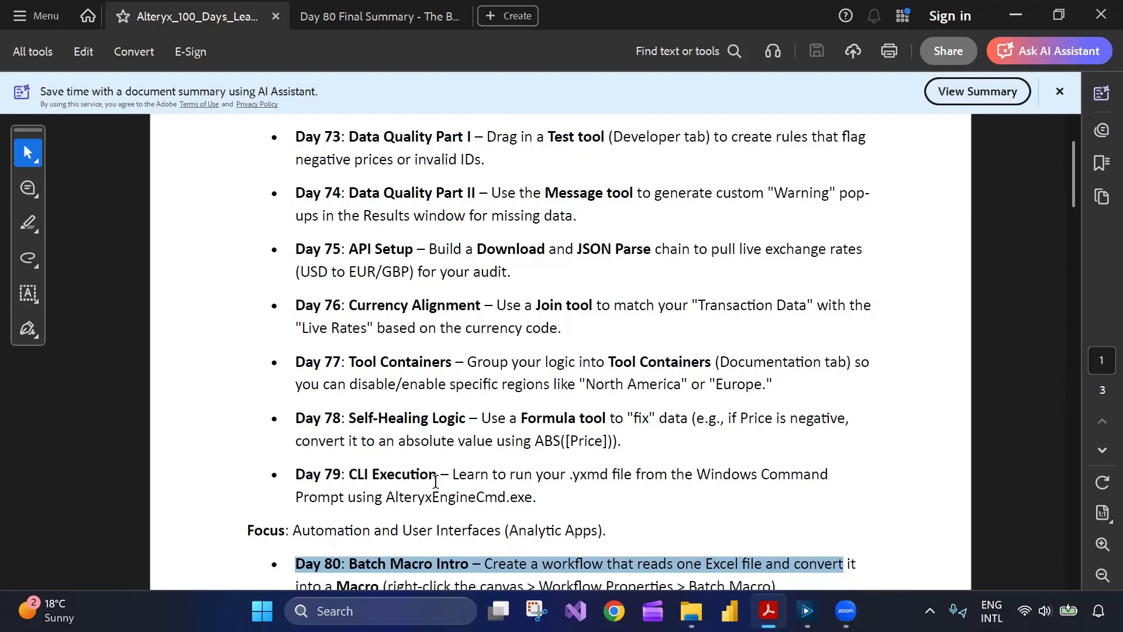
scroll(444, 468, "up", 1)
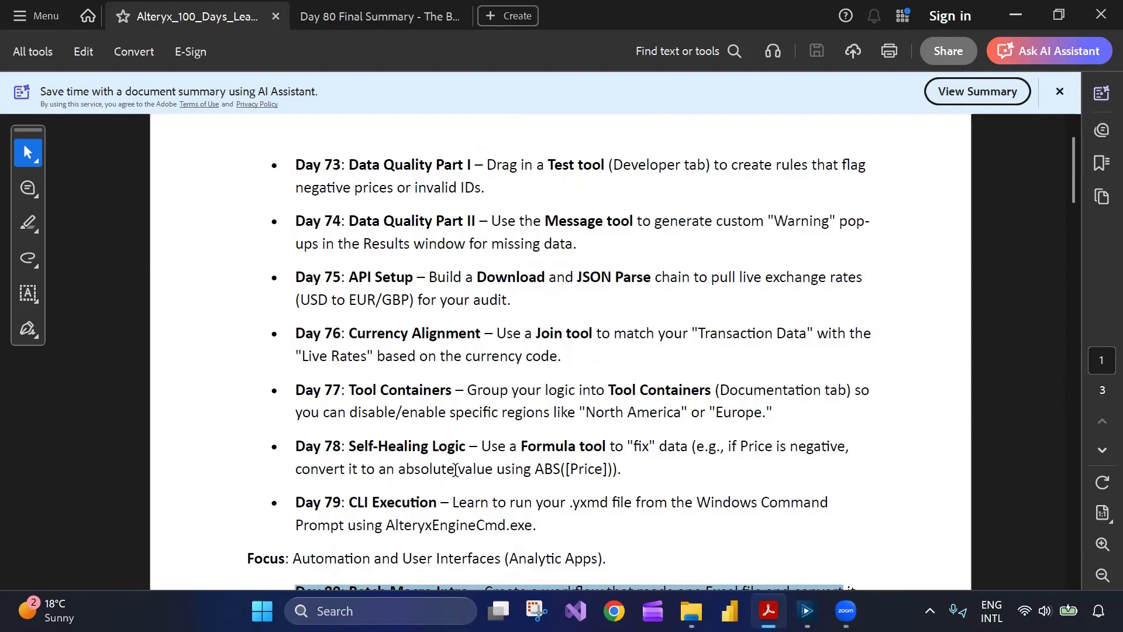
scroll(454, 471, "down", 4)
left_click(504, 505)
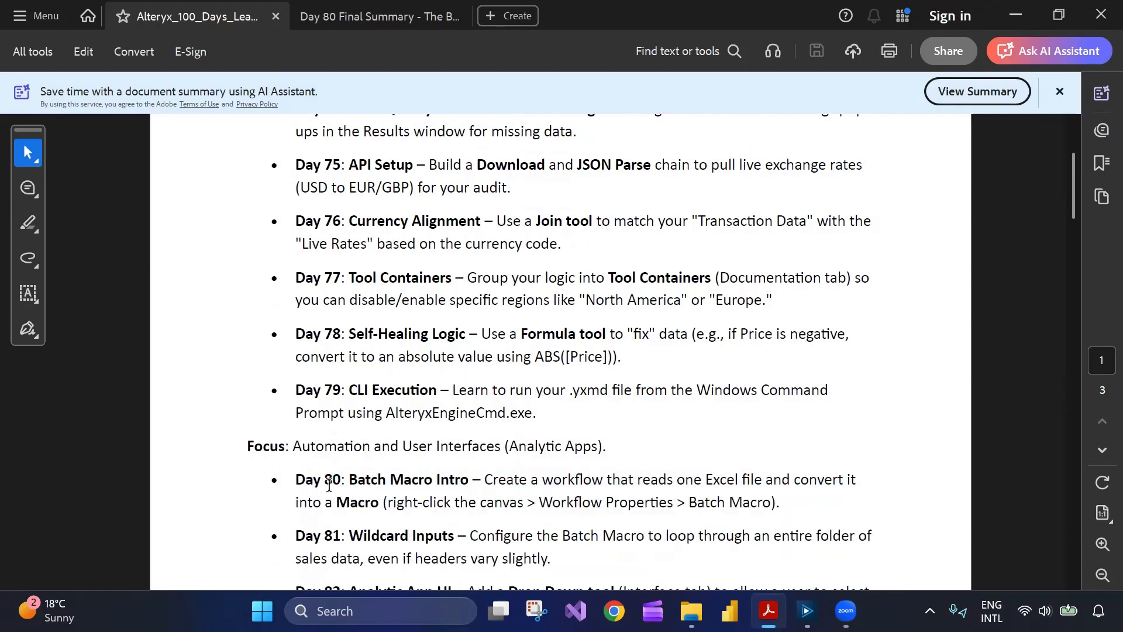
left_click_drag(291, 477, 694, 505)
left_click(510, 504)
- Switch to Alteryx Designer and inspect the Day 80 Batch Macro workflow alongside its Batch Macro Test workflow
left_click(807, 611)
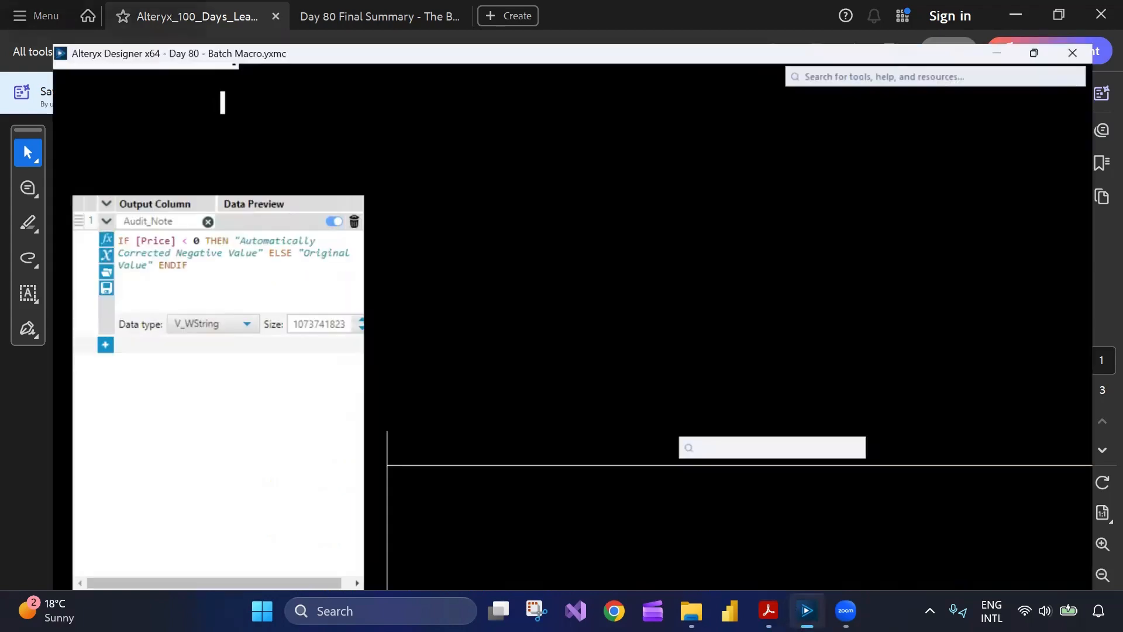
left_click(413, 275)
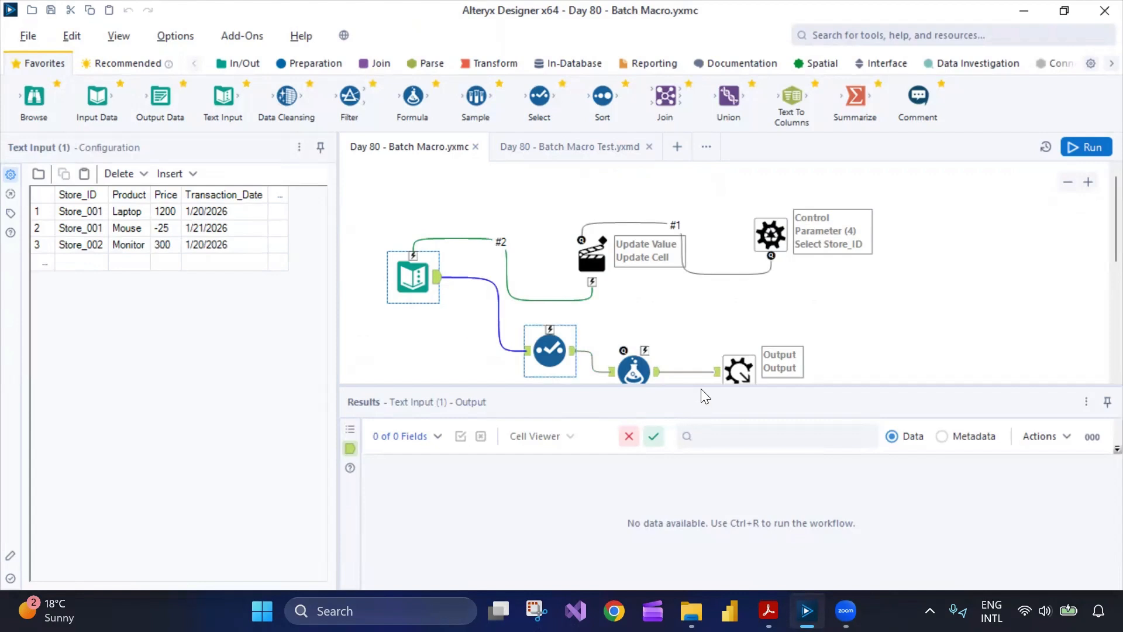
left_click_drag(702, 385, 697, 456)
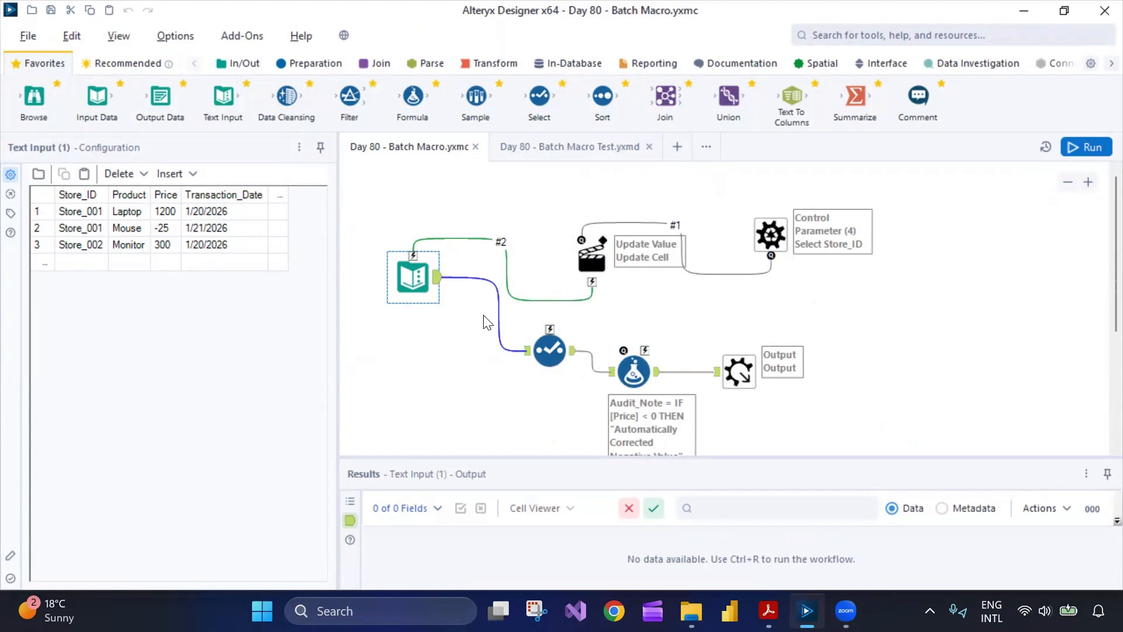
left_click(570, 147)
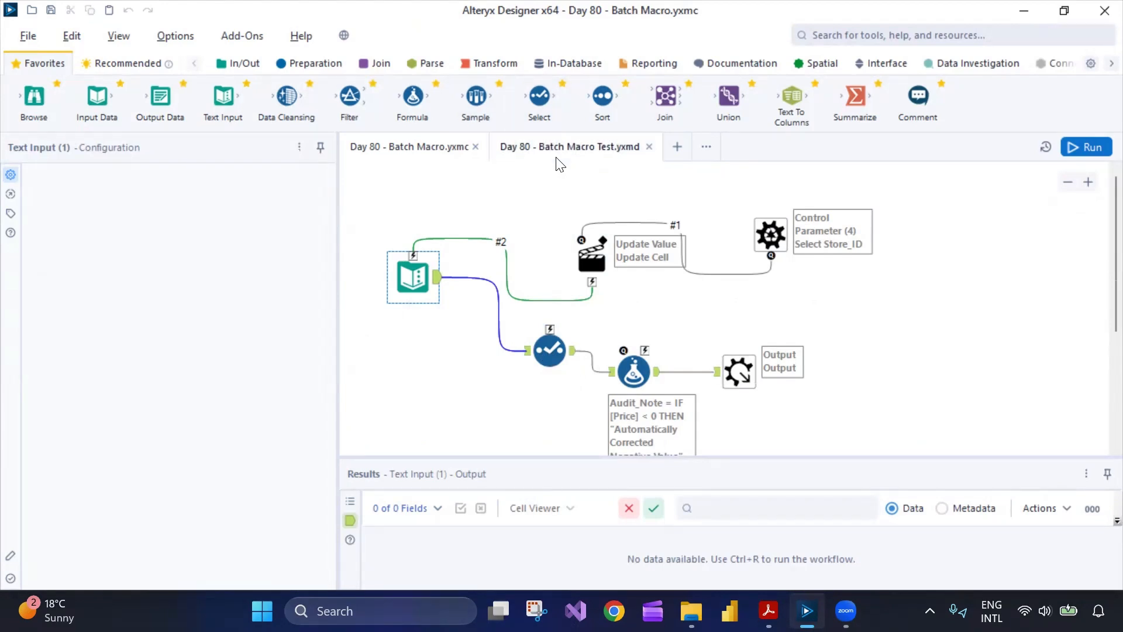
left_click(398, 253)
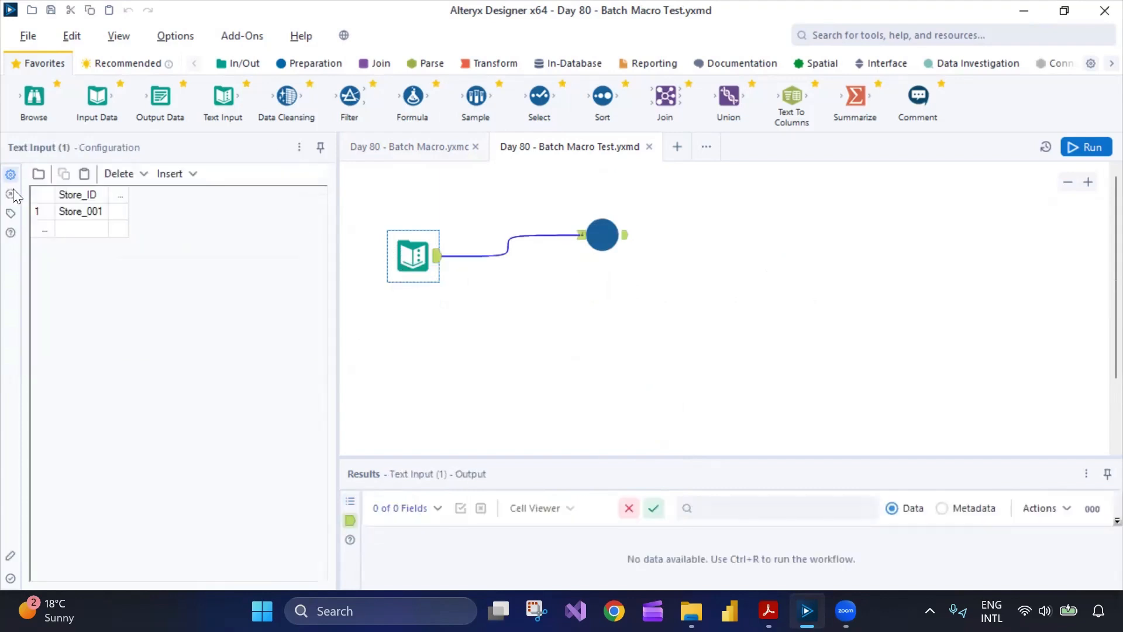
left_click(599, 235)
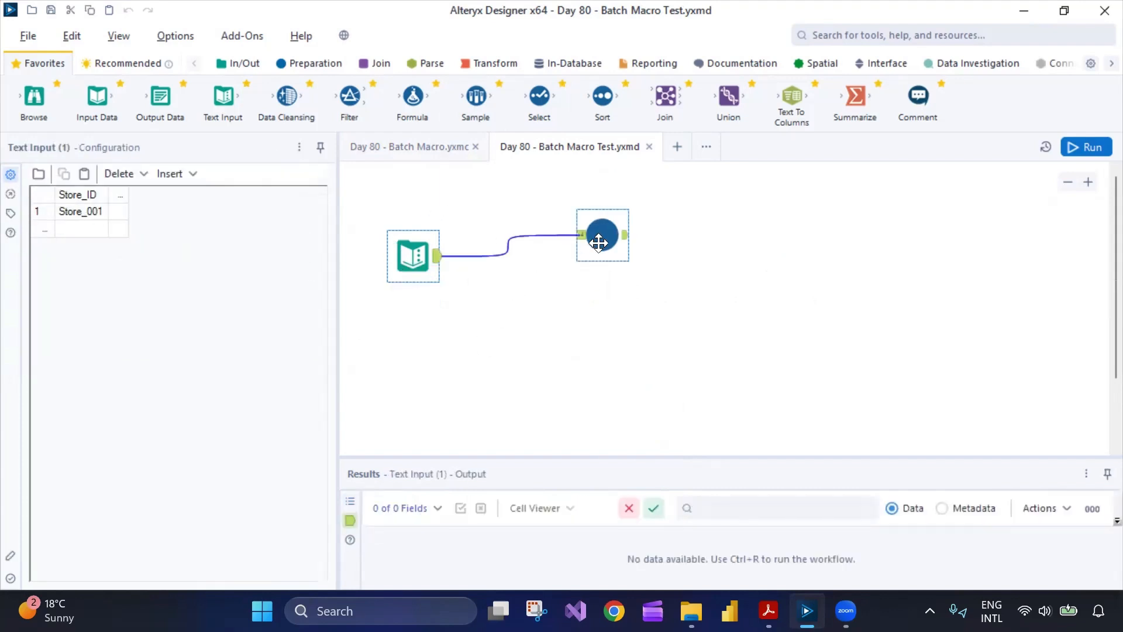
left_click(408, 148)
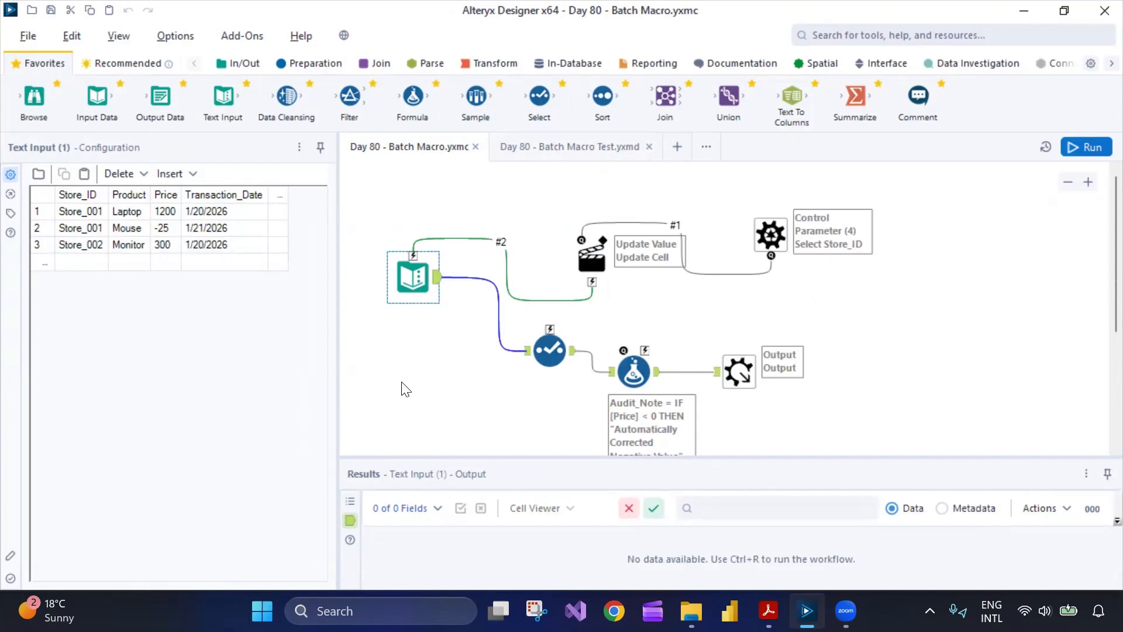
left_click(584, 151)
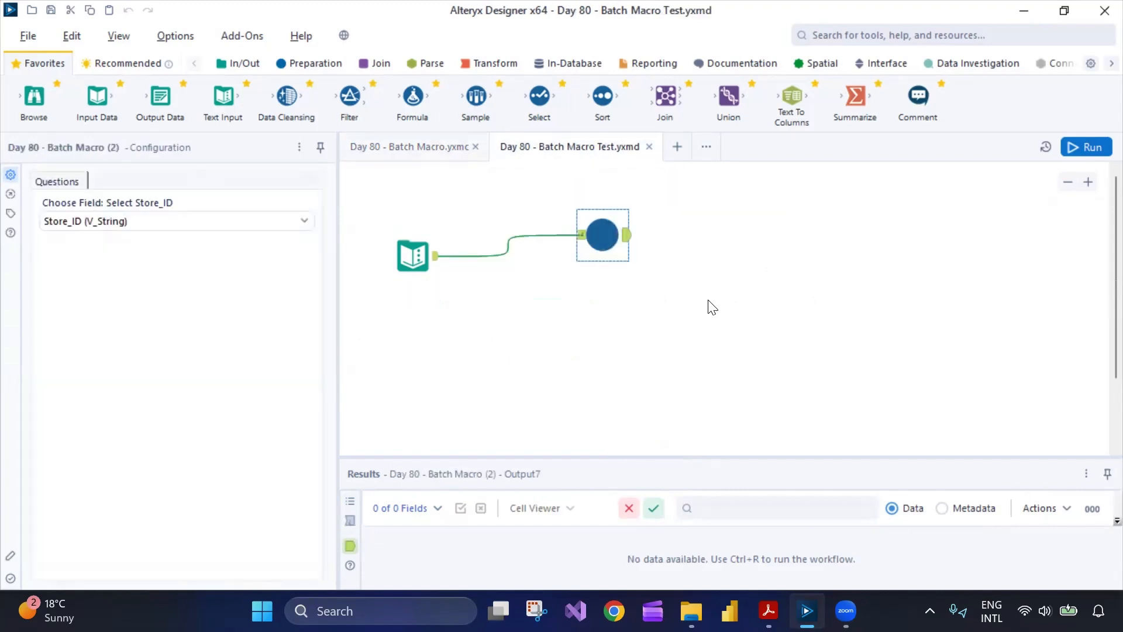
left_click(426, 154)
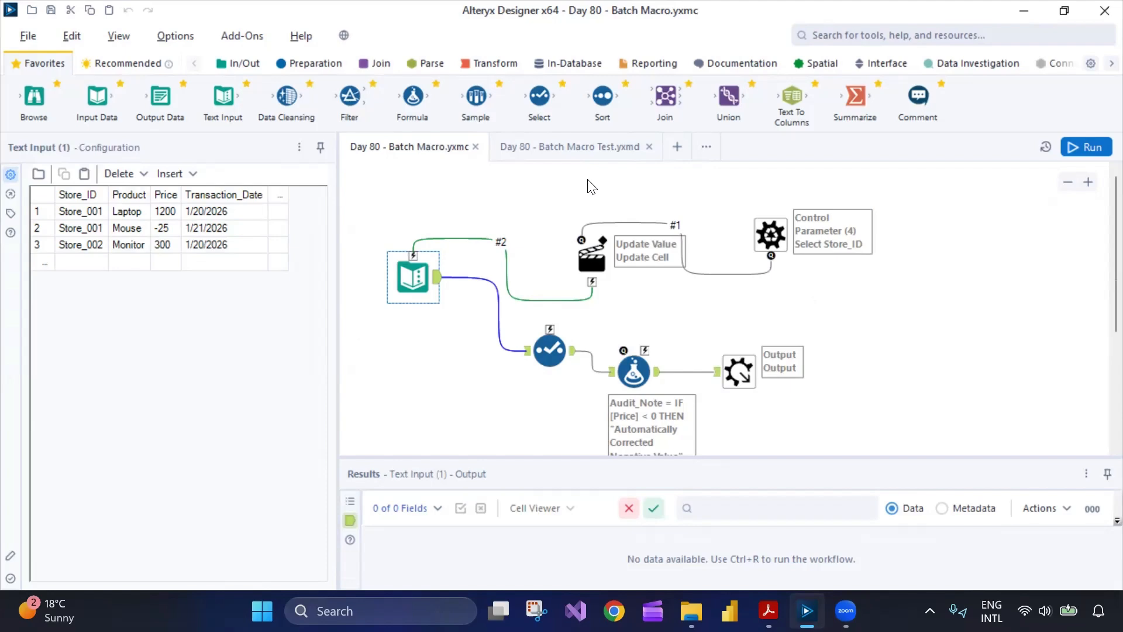
- Return to the course PDF to reread the Day 80 task, then switch back to the macro workflow
mouse_move(768, 610)
left_click(661, 565)
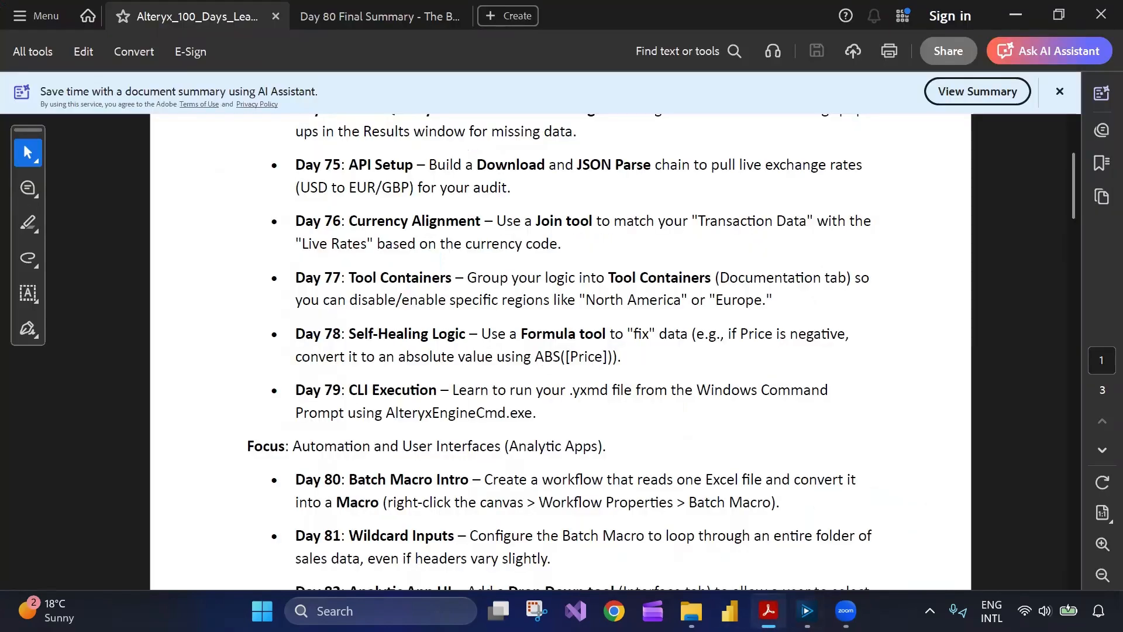
scroll(494, 404, "up", 3)
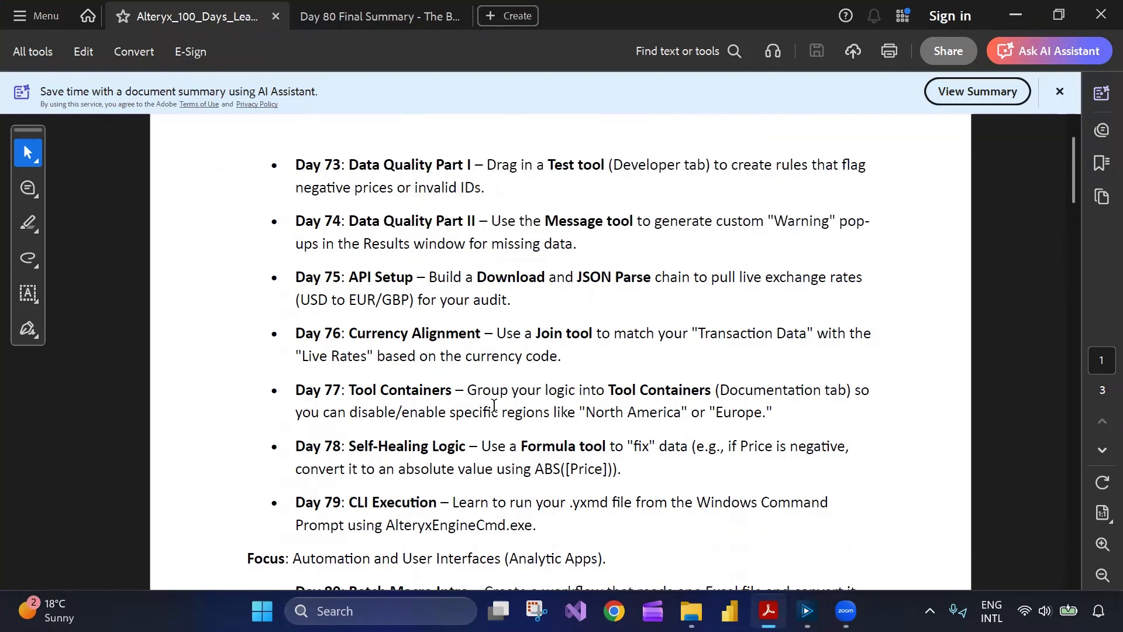
scroll(494, 404, "down", 2)
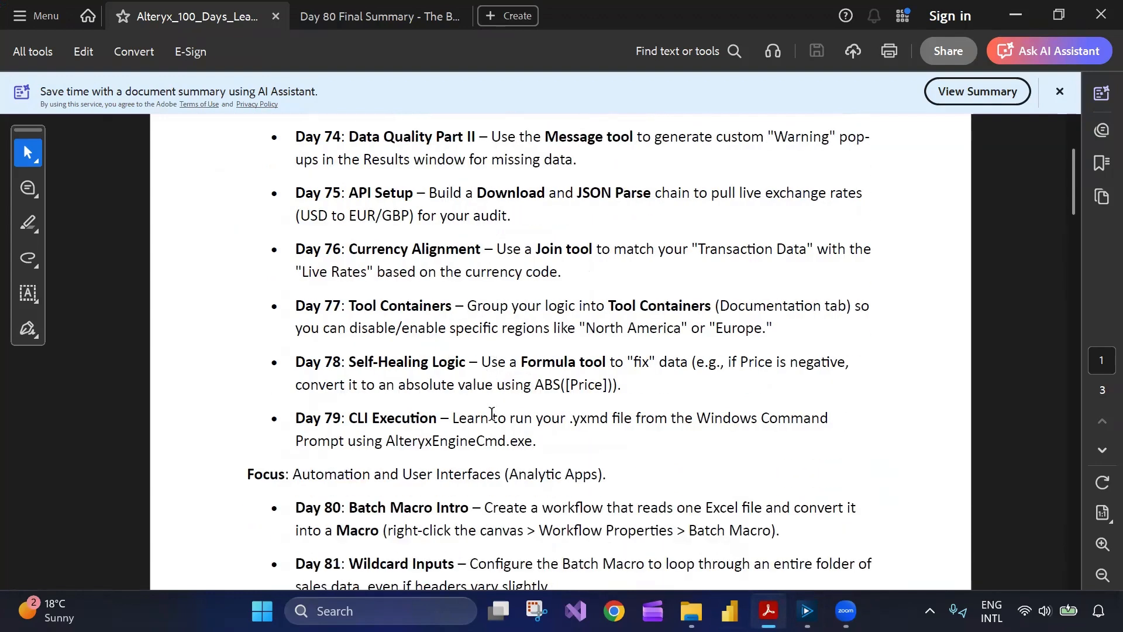
scroll(493, 413, "down", 1)
scroll(492, 416, "down", 1)
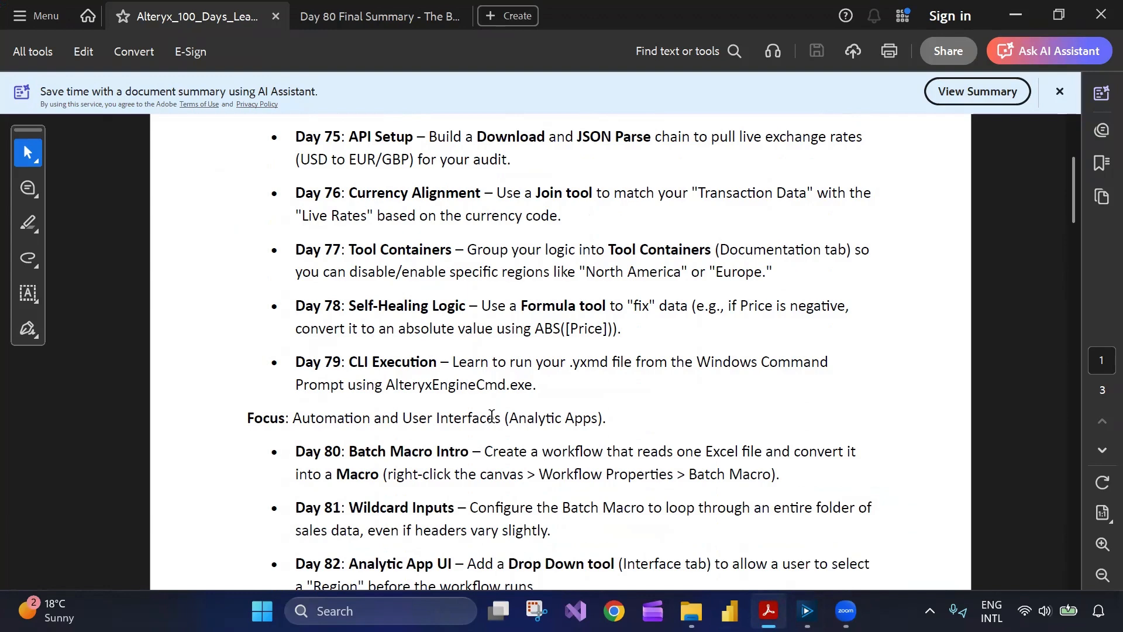
scroll(485, 424, "down", 1)
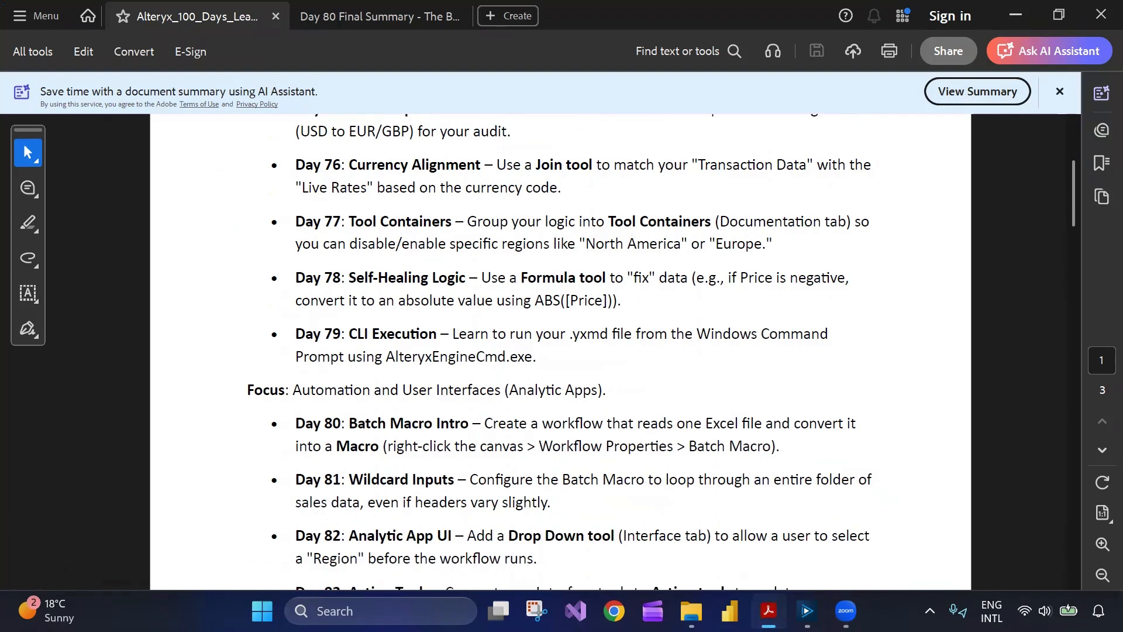
left_click(770, 611)
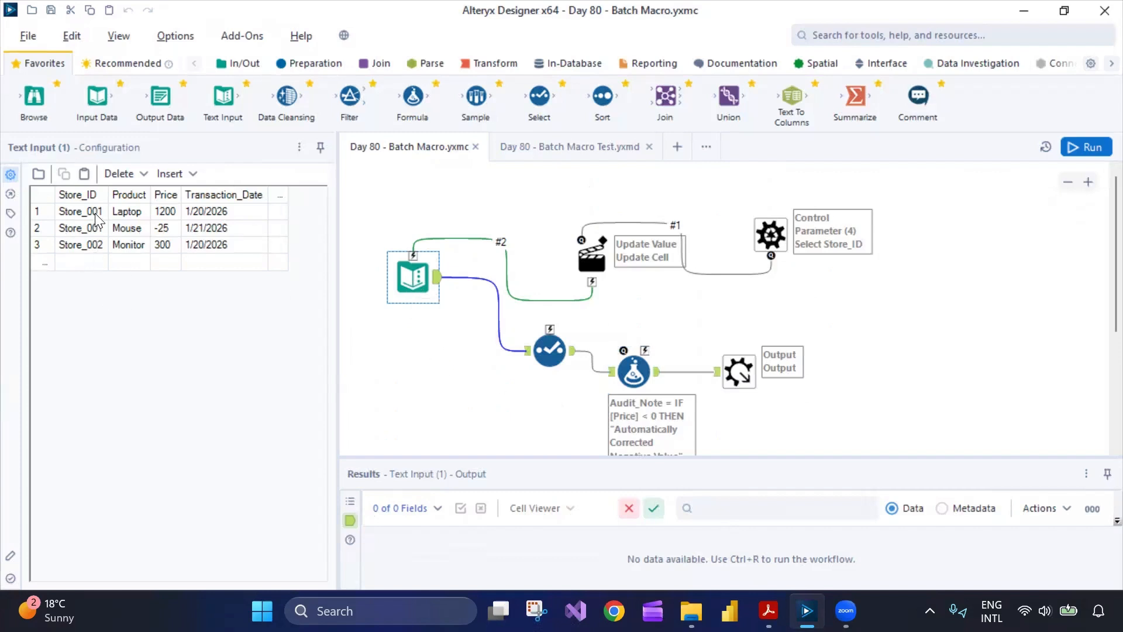
- Inspect the Select tool's field list and the Formula tool's Audit_Note expression in the batch macro
left_click(550, 350)
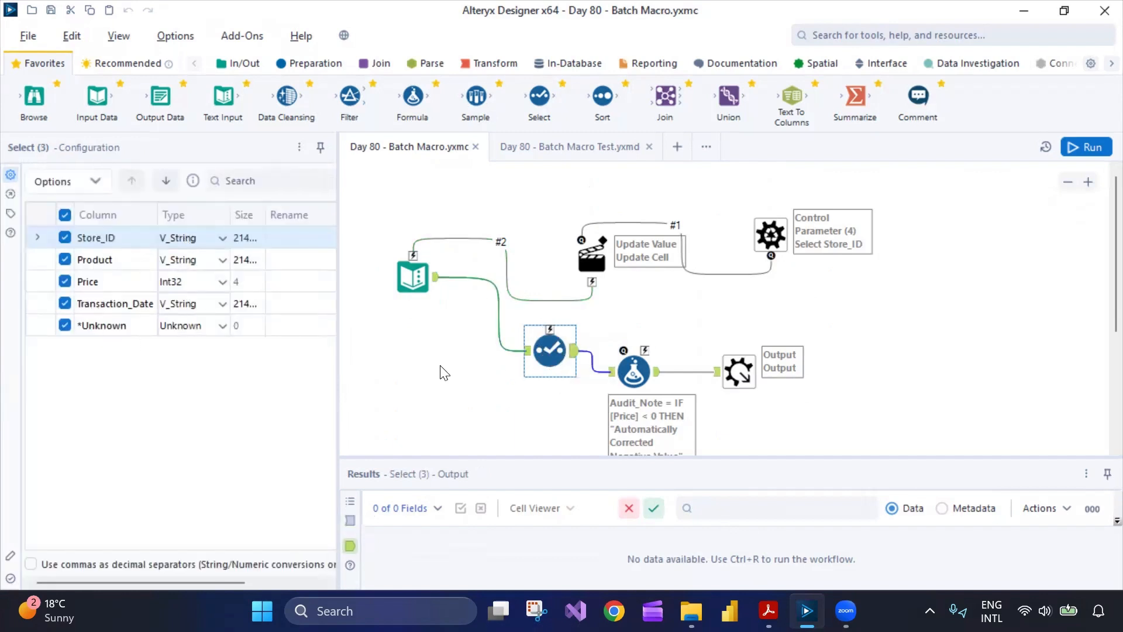
left_click_drag(268, 215, 283, 215)
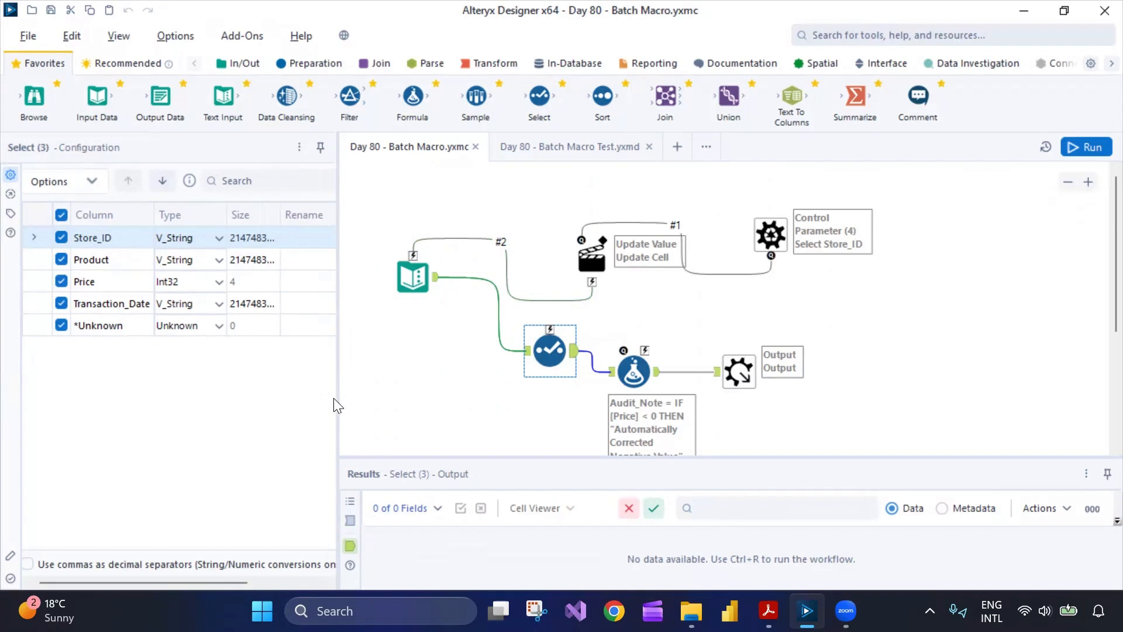
left_click_drag(337, 397, 382, 395)
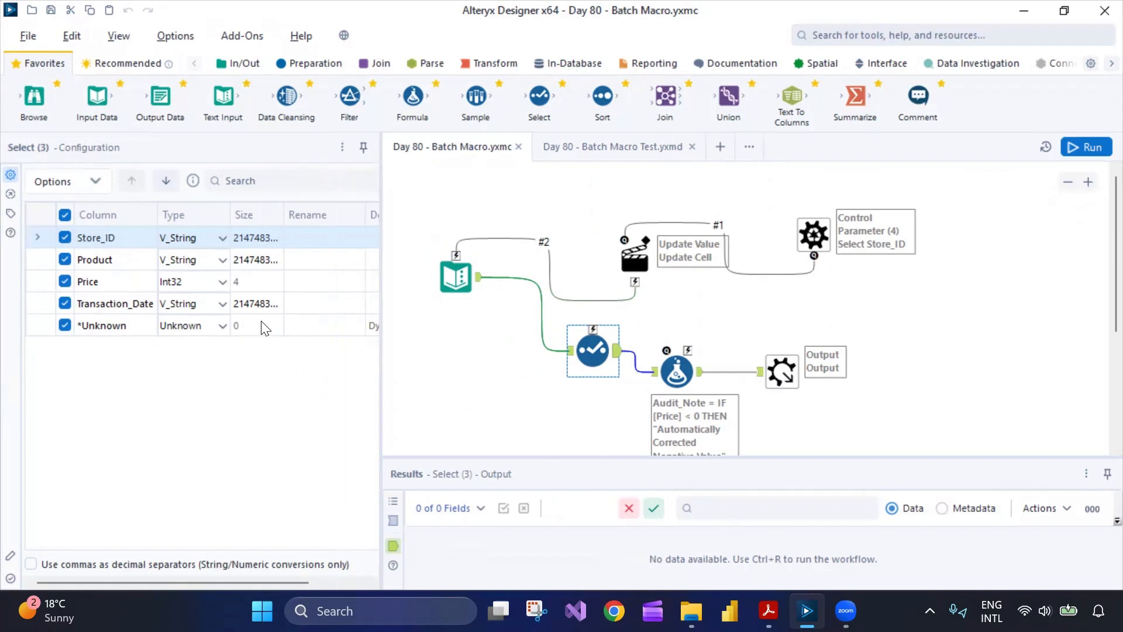
left_click(672, 371)
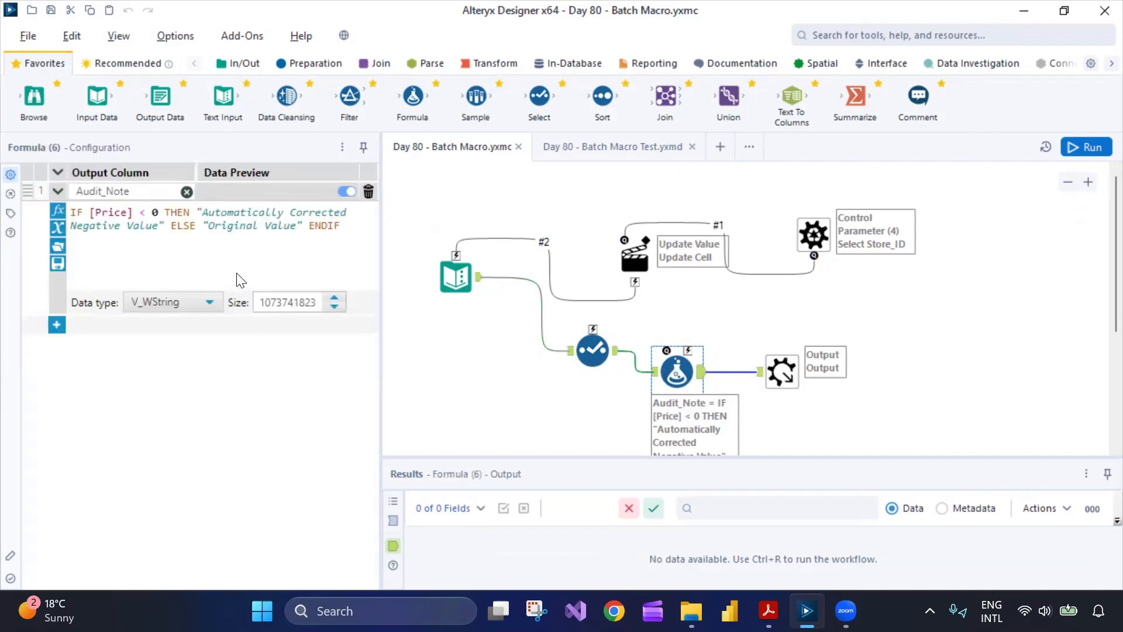
left_click_drag(341, 227, 61, 216)
left_click(159, 239)
left_click_drag(350, 227, 69, 216)
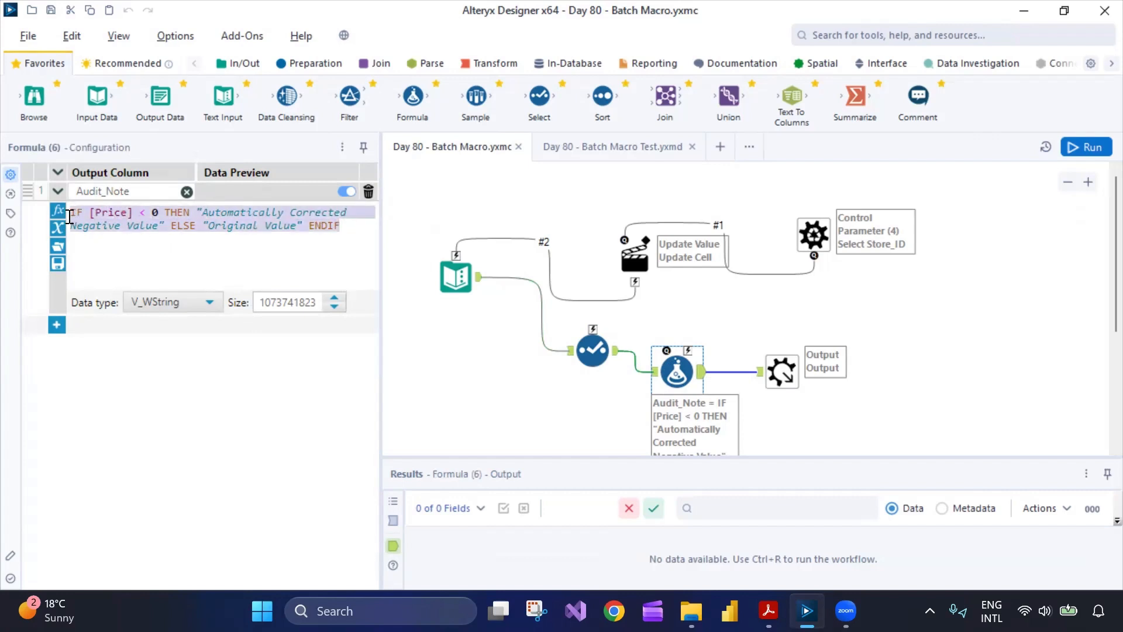
left_click(289, 257)
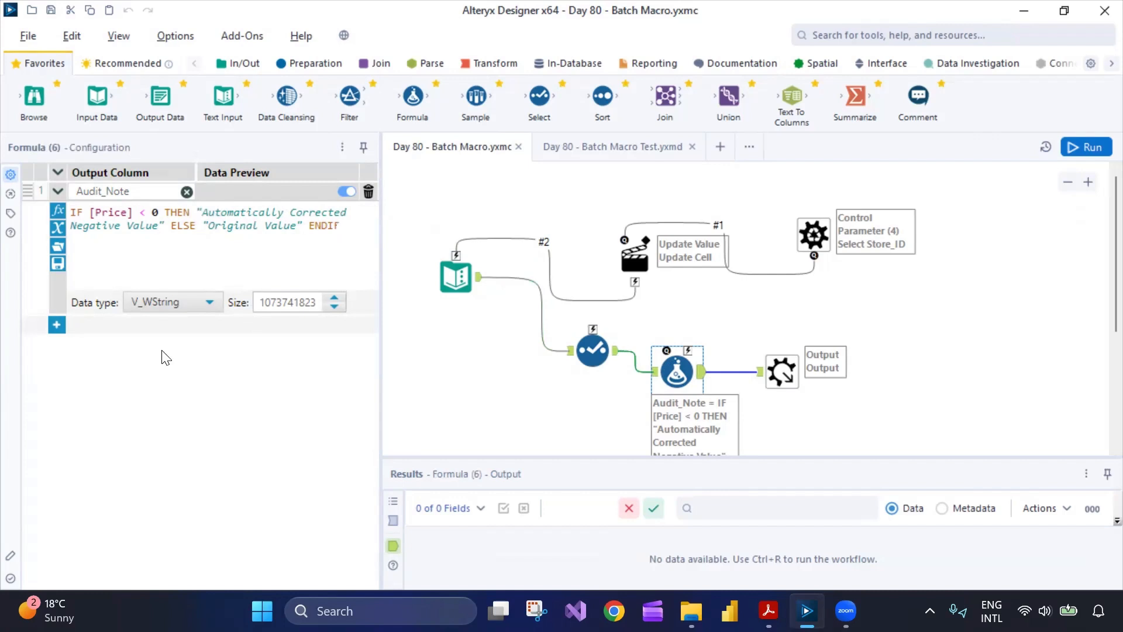
- Examine the Formula's data type options, the Select tool's Price field, the Macro Output and Control Parameter settings, and the Interface tools
left_click(159, 303)
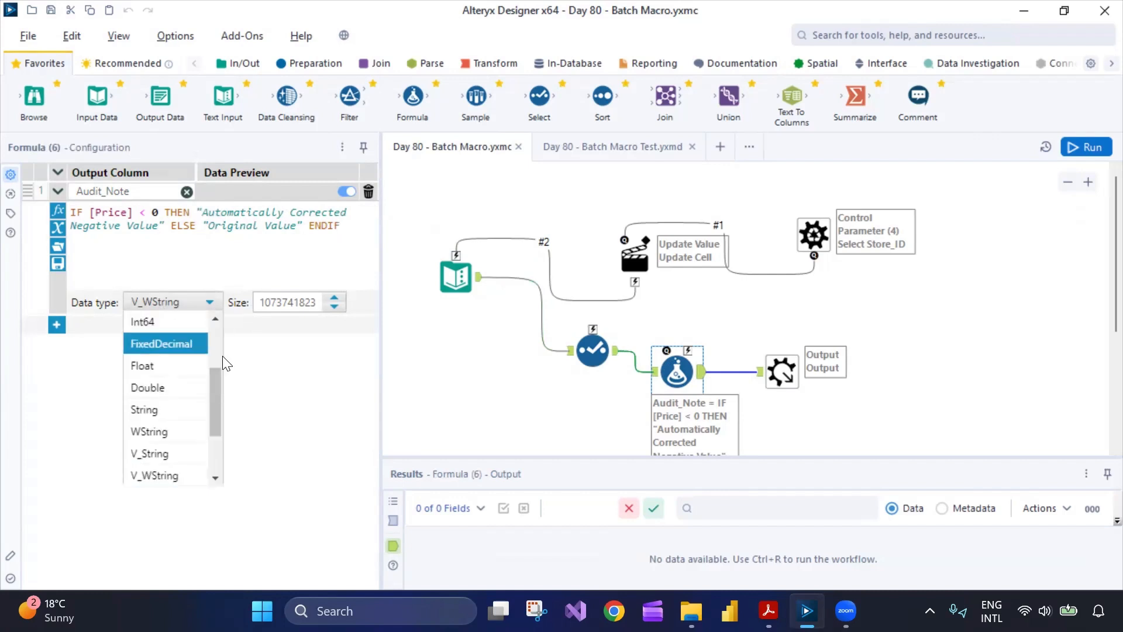
left_click(279, 381)
left_click(584, 348)
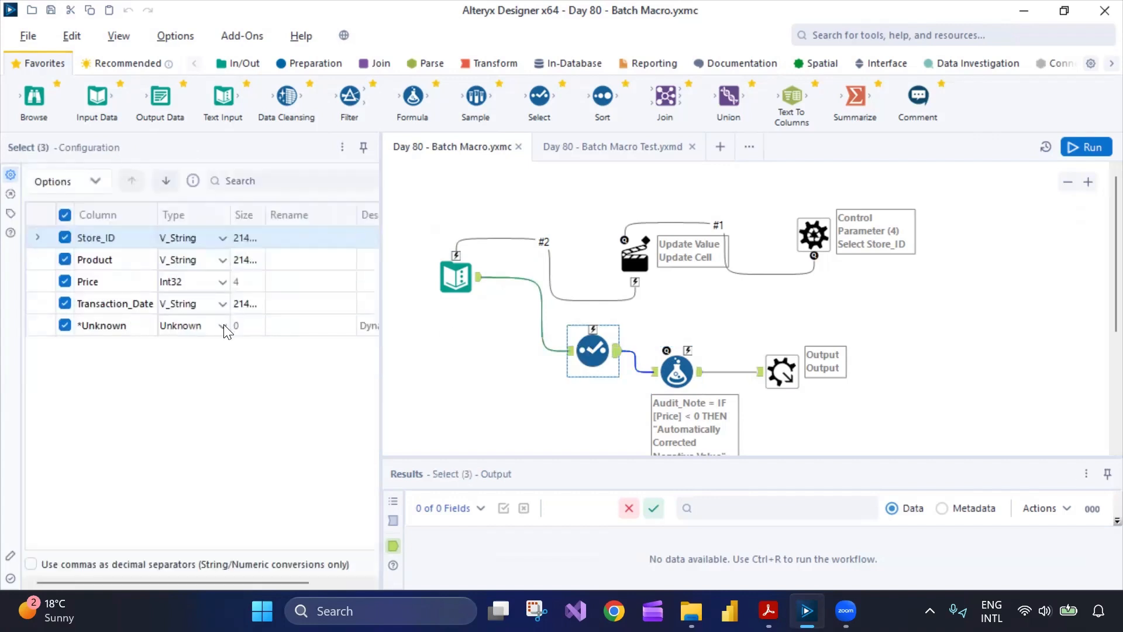
left_click(216, 286)
left_click(308, 385)
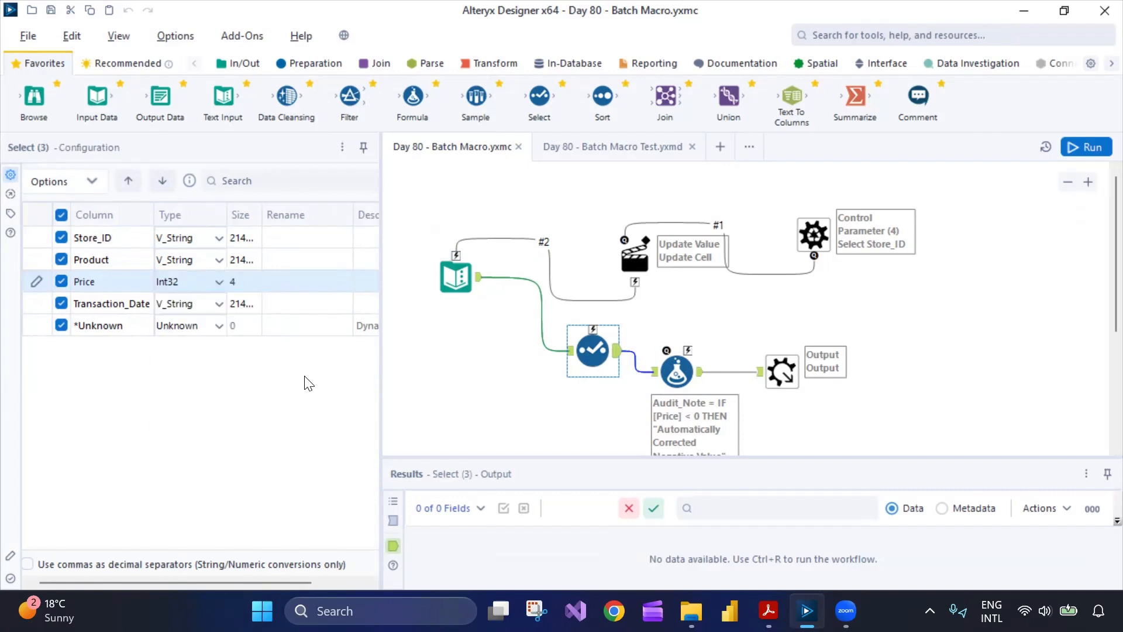
left_click(673, 366)
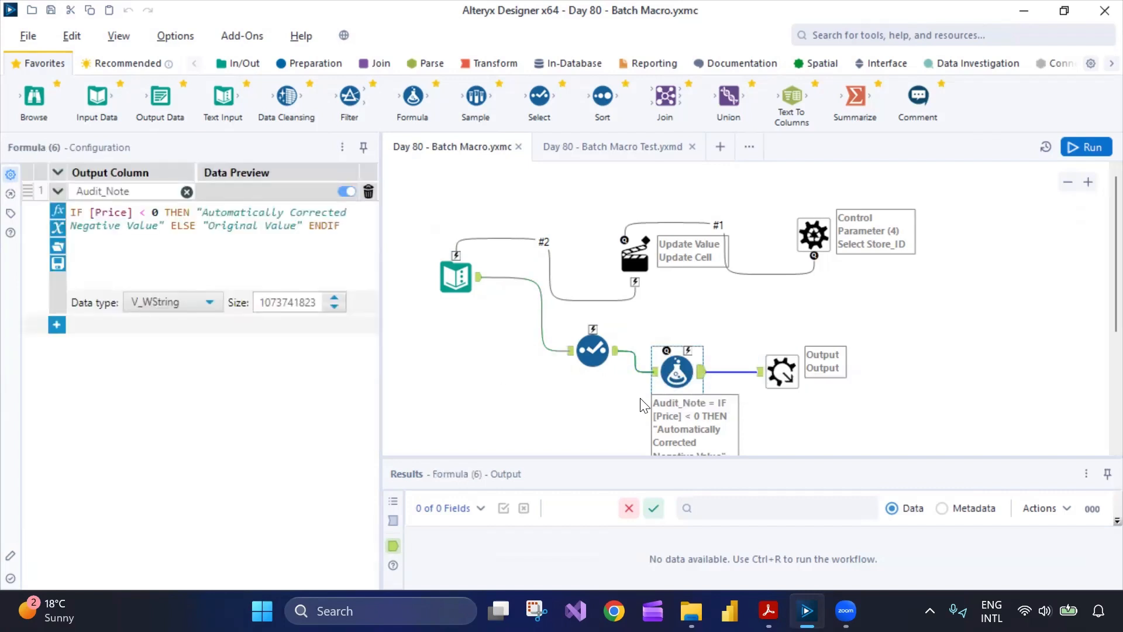
left_click(588, 359)
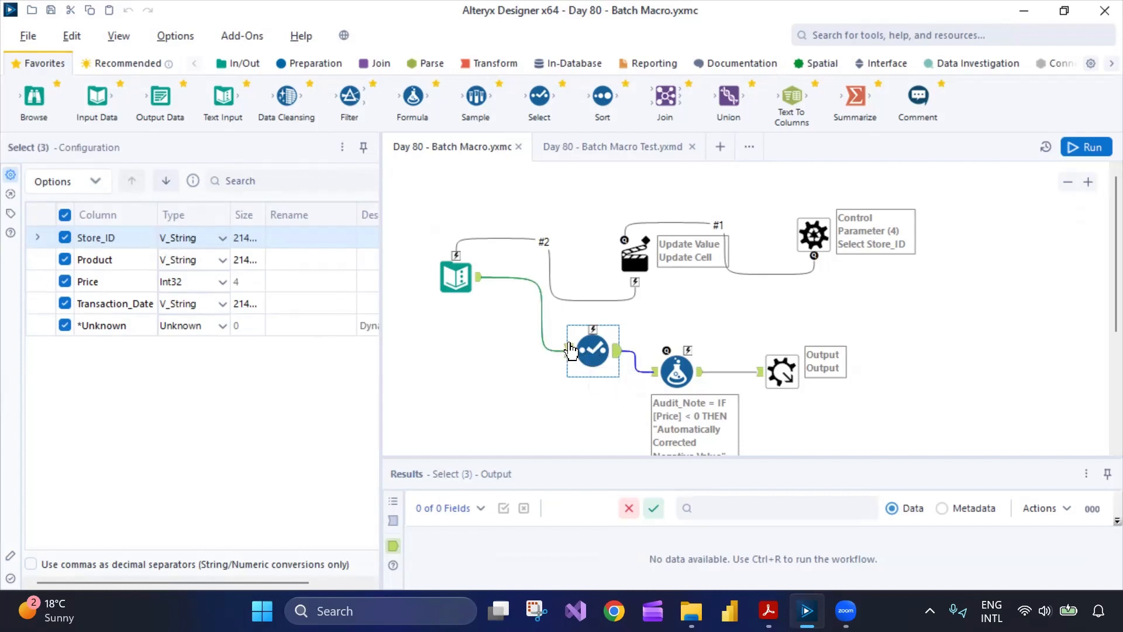
left_click(676, 371)
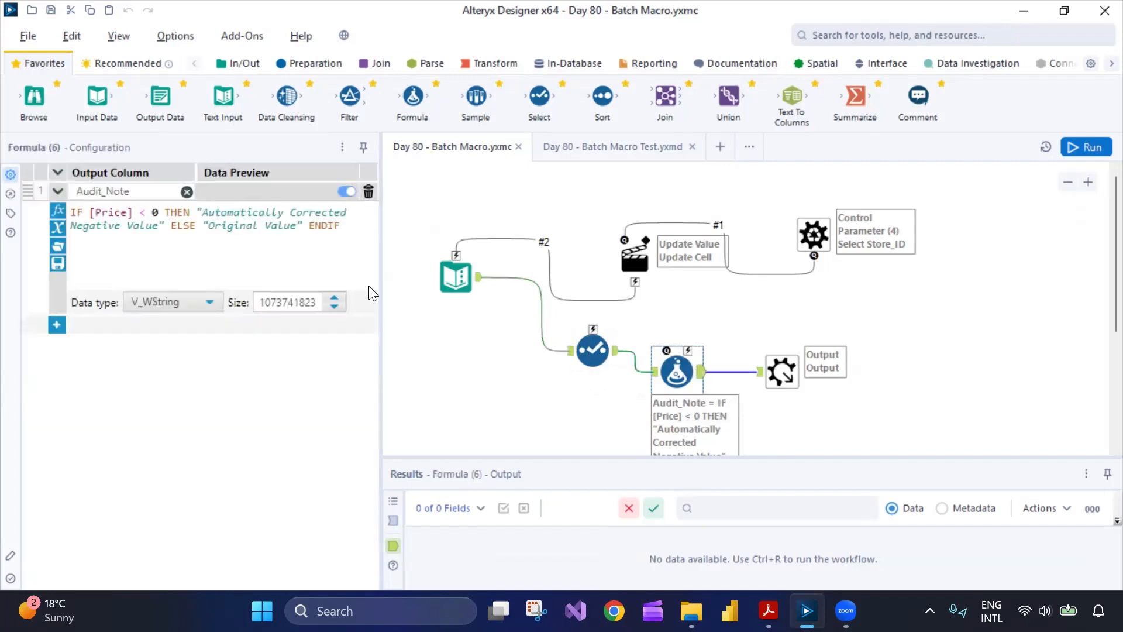
left_click(782, 370)
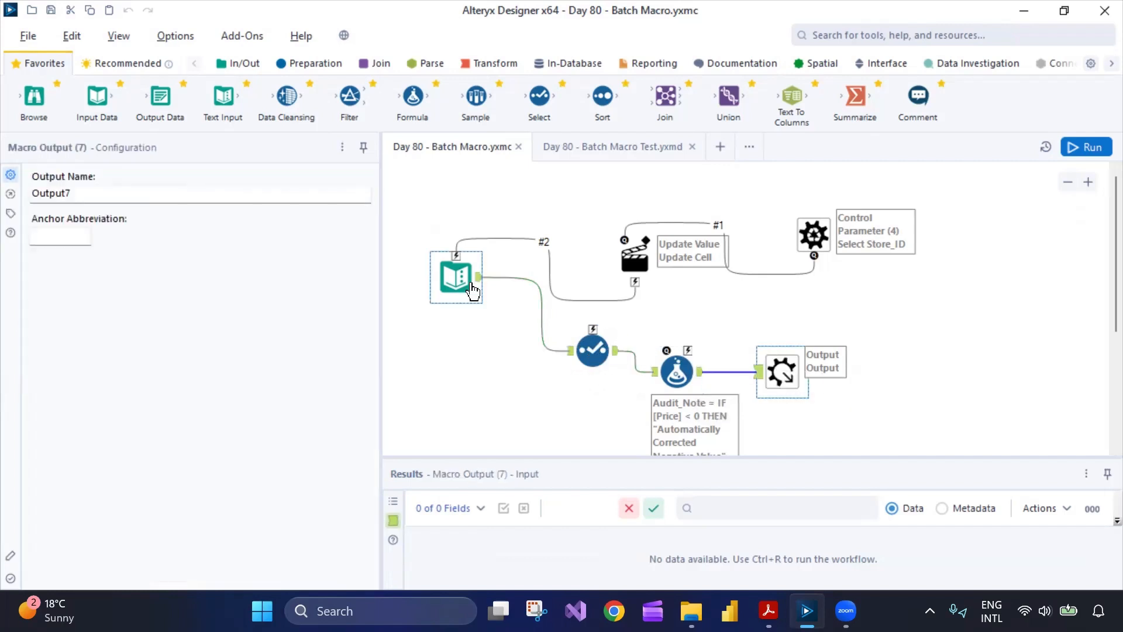
left_click(812, 236)
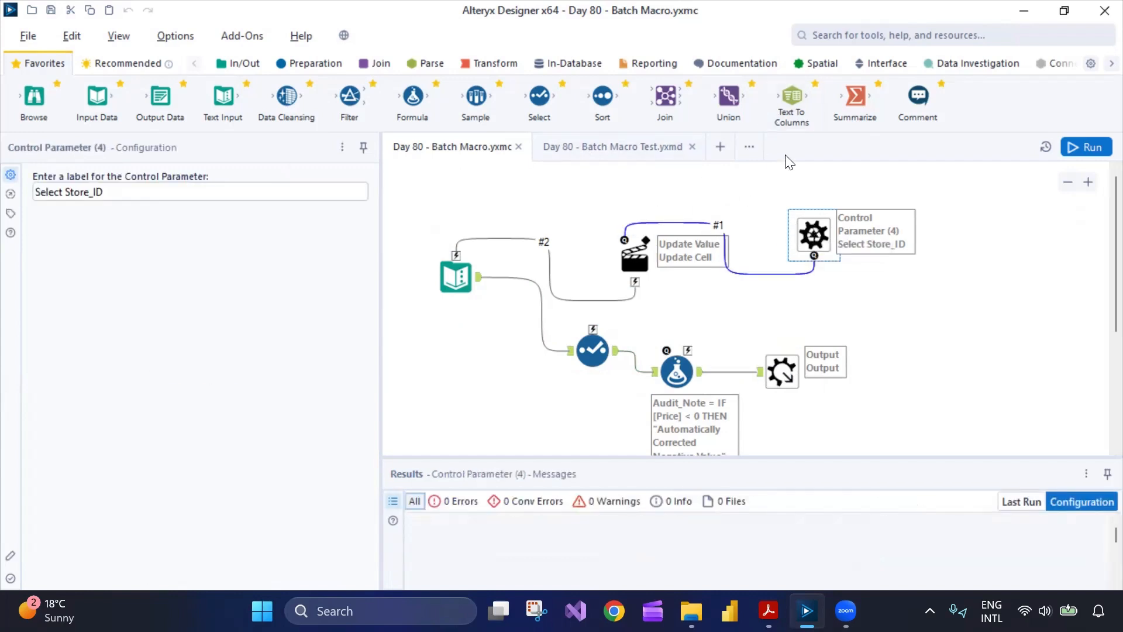
left_click(871, 65)
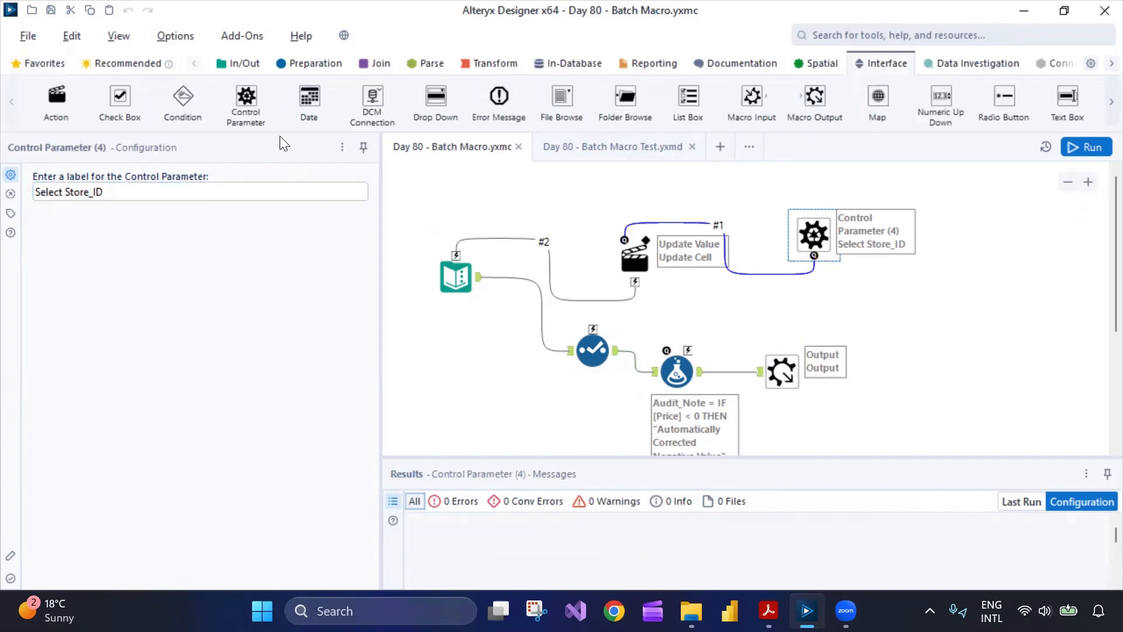
- Inspect the Action tool's Update Cell row and column options, then check the test workflow's Text Input and batch macro tool
left_click(634, 260)
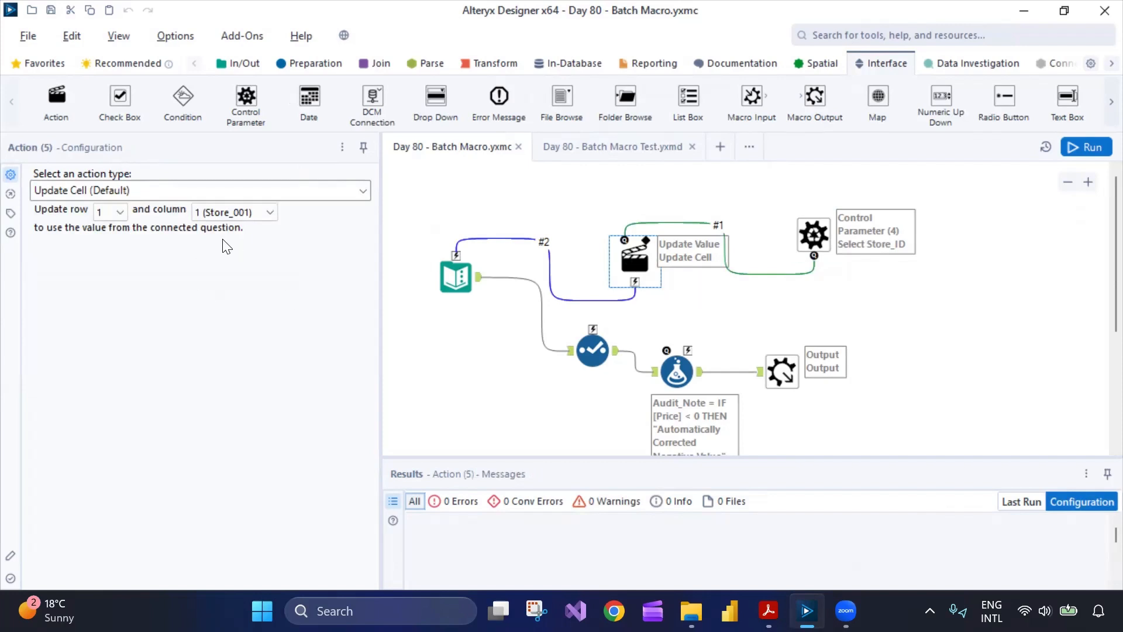
left_click(225, 213)
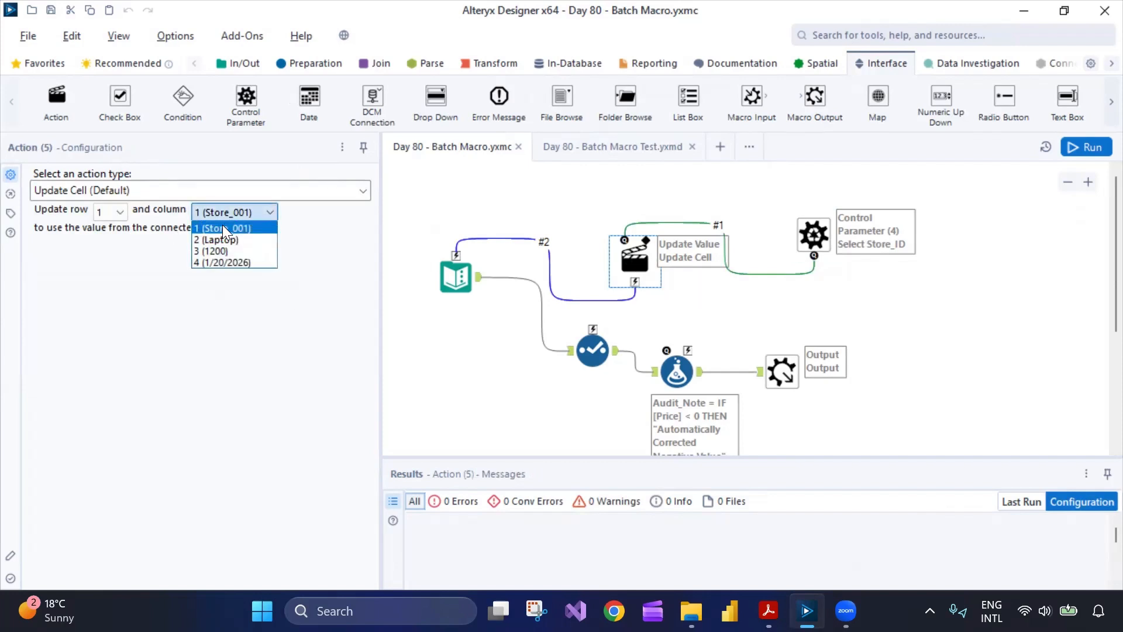
left_click(221, 226)
left_click(120, 211)
left_click(231, 218)
left_click(232, 218)
left_click(232, 232)
left_click(266, 214)
left_click(234, 227)
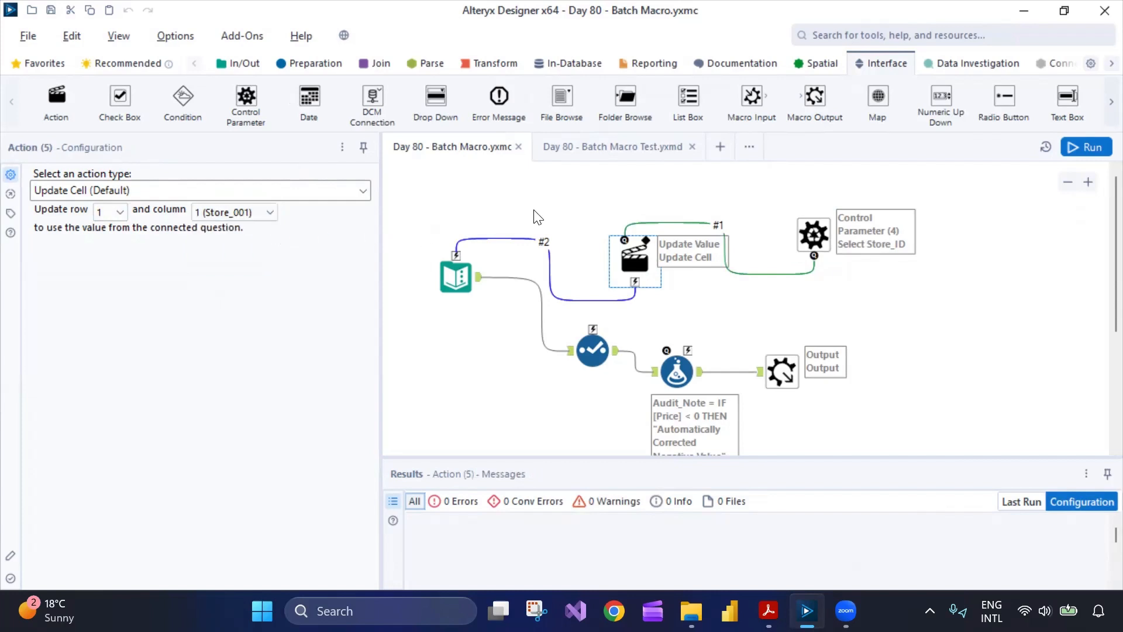
left_click(591, 146)
left_click(444, 263)
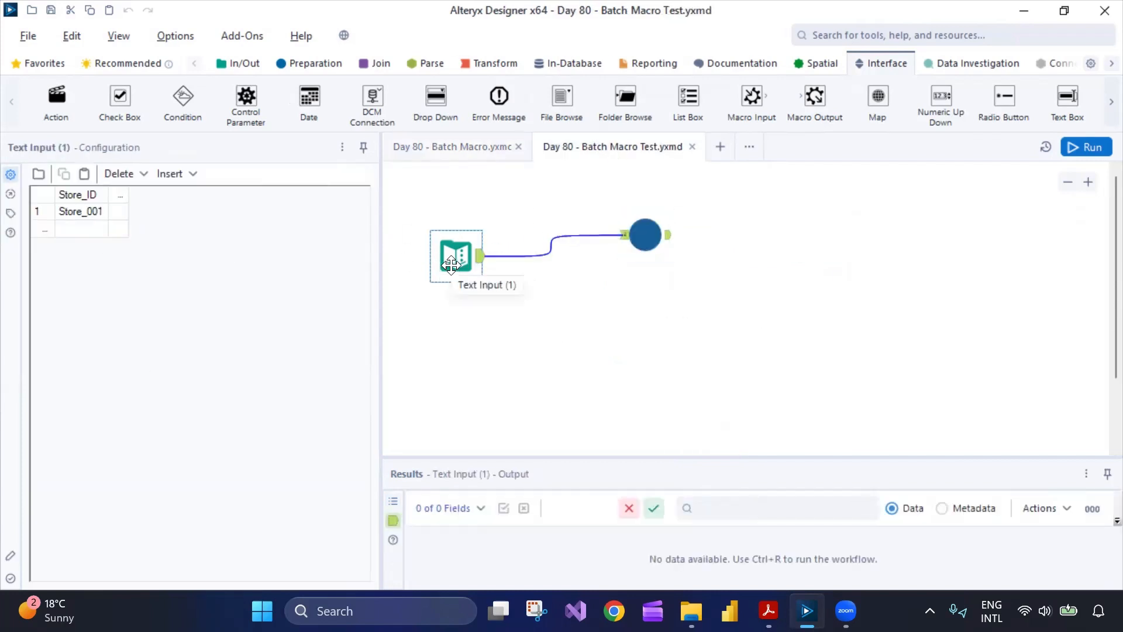
left_click(639, 235)
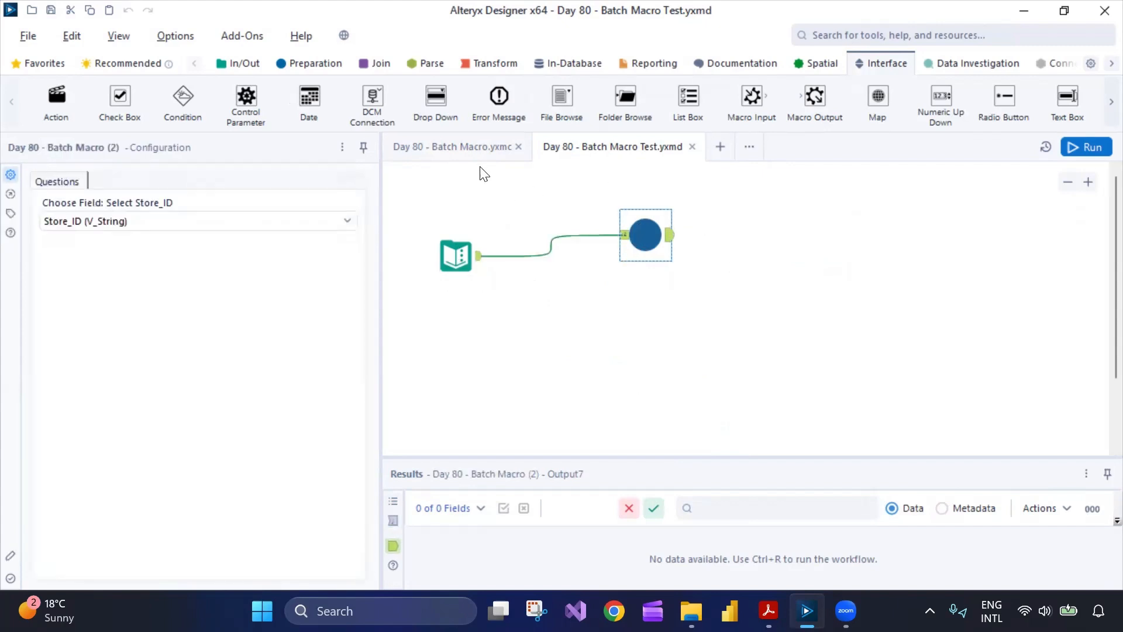
left_click(483, 147)
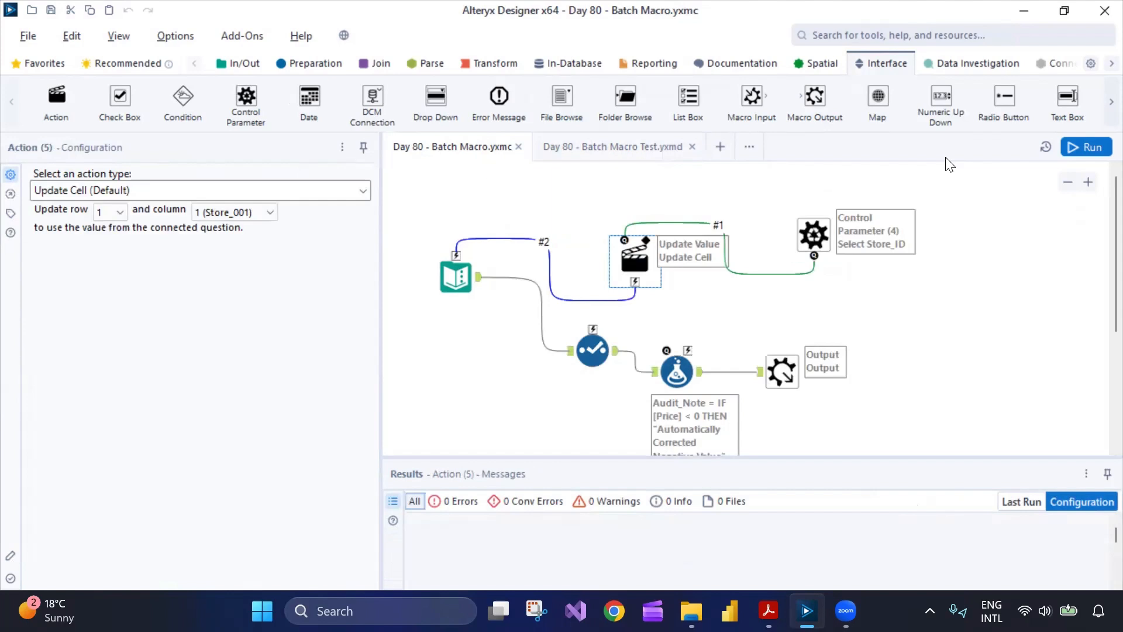
- Open the Interface Designer and examine the macro's Properties, including its Output Mode options
left_click(120, 37)
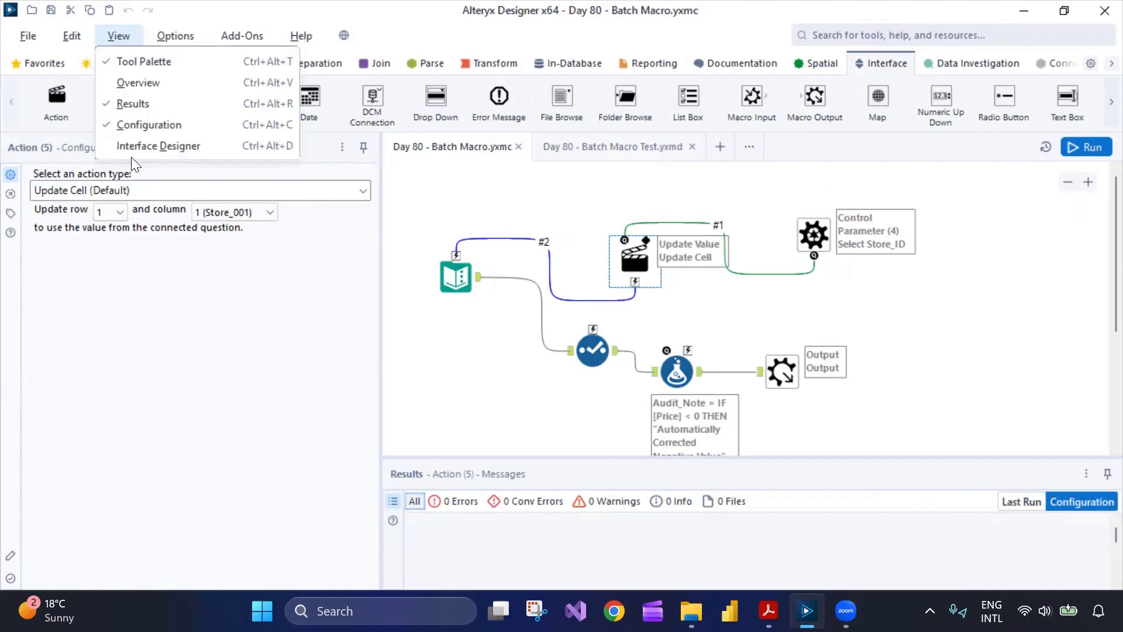
left_click(140, 146)
left_click(401, 178)
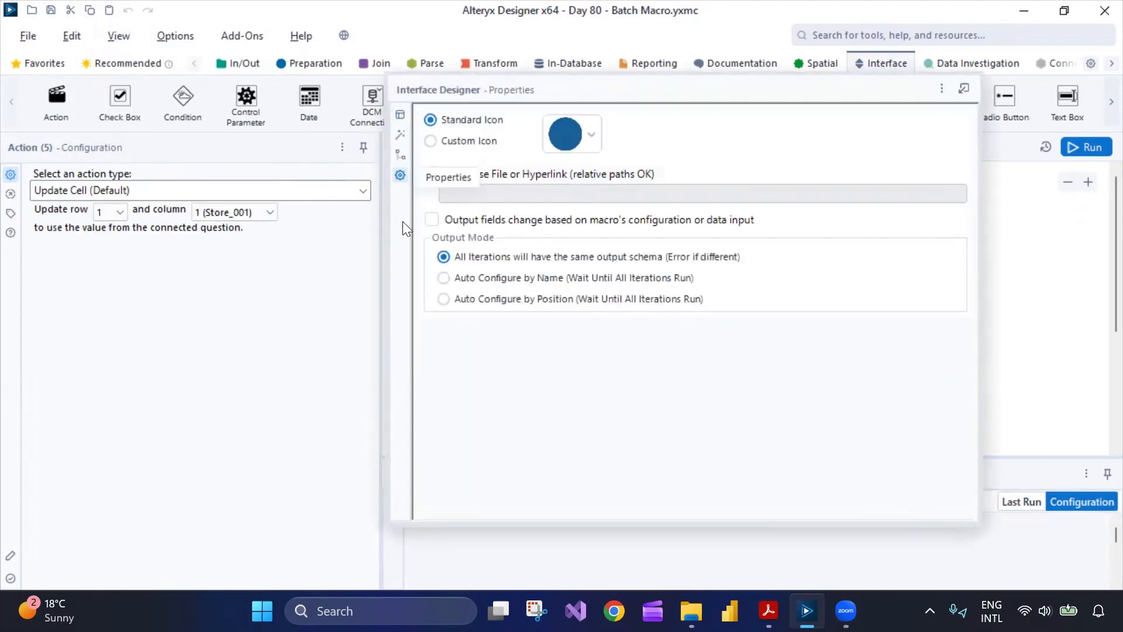
left_click_drag(615, 96, 473, 137)
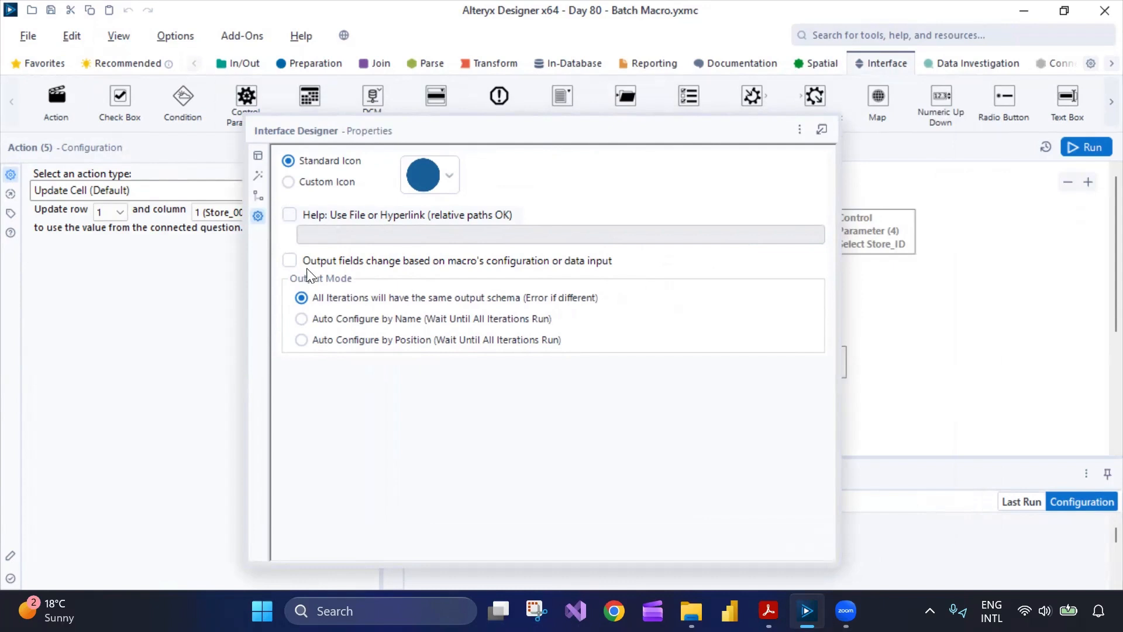
- Close the Interface Designer and run the batch macro workflow
left_click(118, 35)
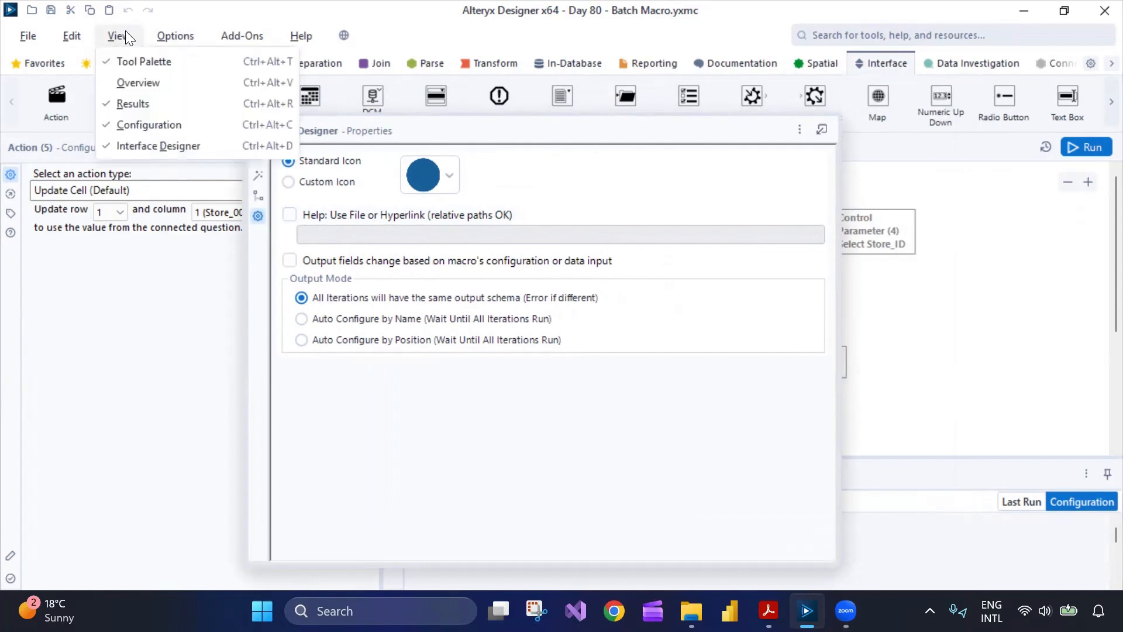
left_click(125, 146)
left_click(1079, 150)
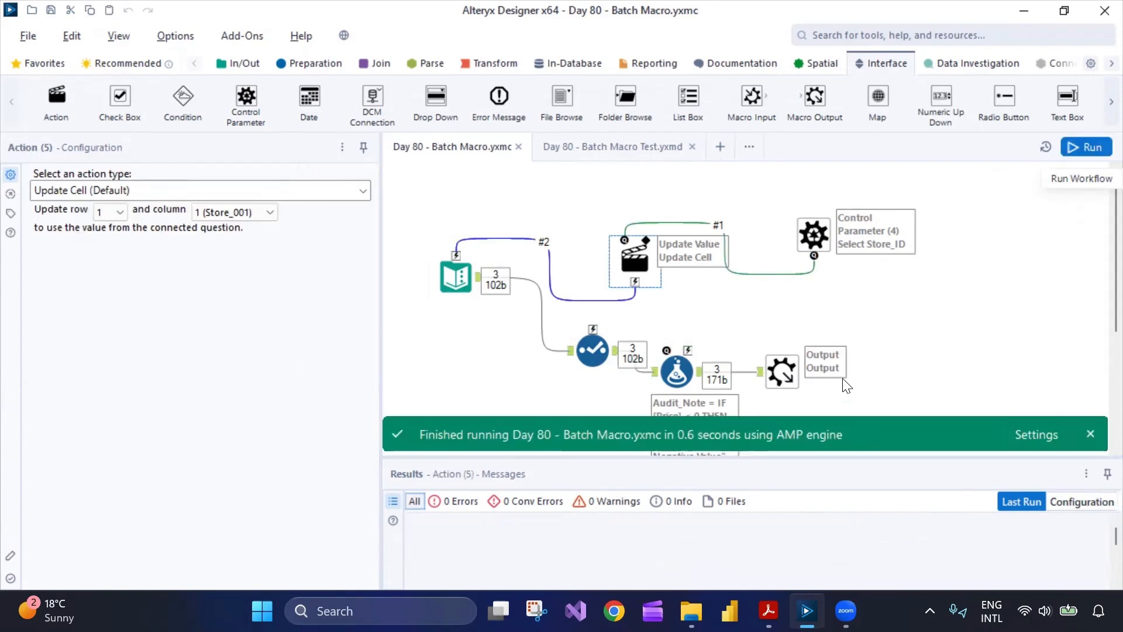
- Enlarge the results pane and review the Macro Output's records
scroll(846, 386, "down", 1)
left_click(783, 301)
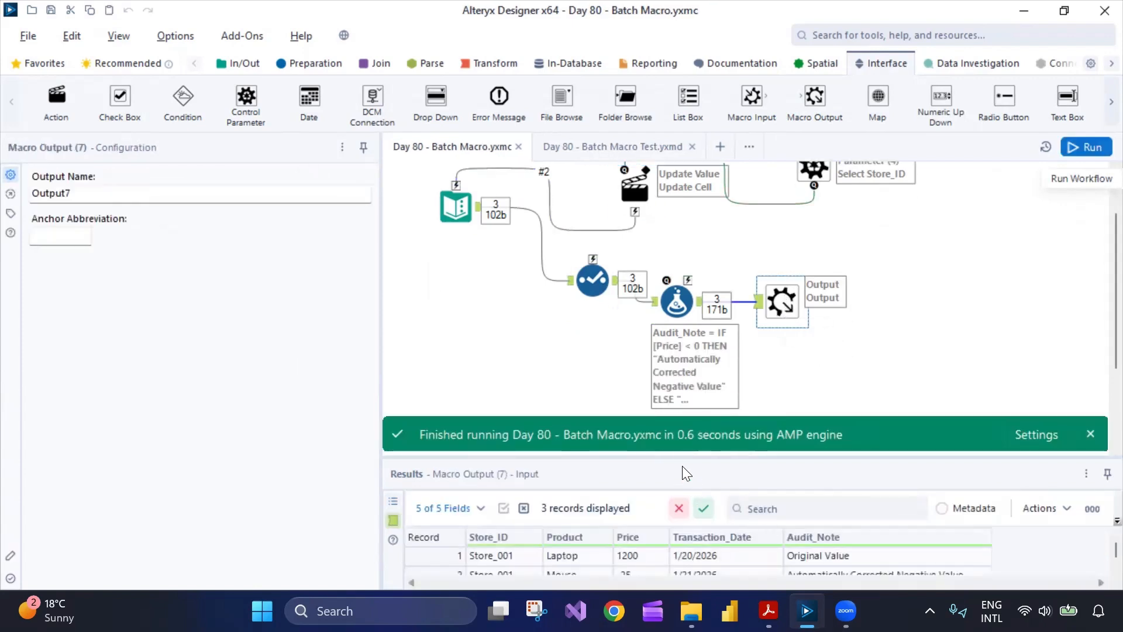
left_click_drag(683, 460, 683, 390)
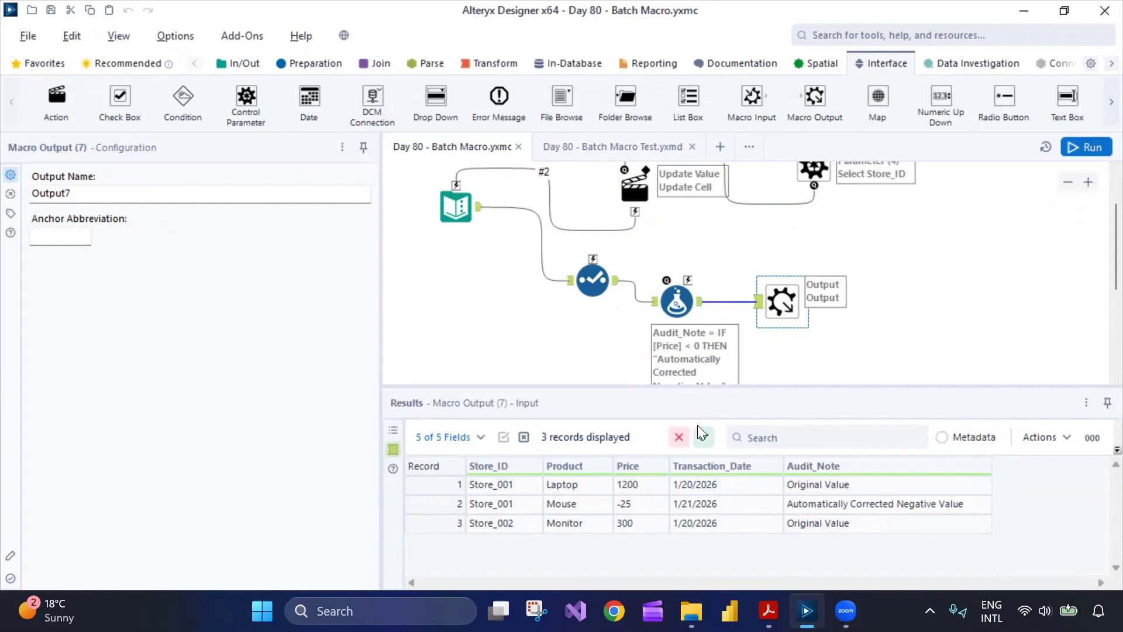
left_click(619, 175)
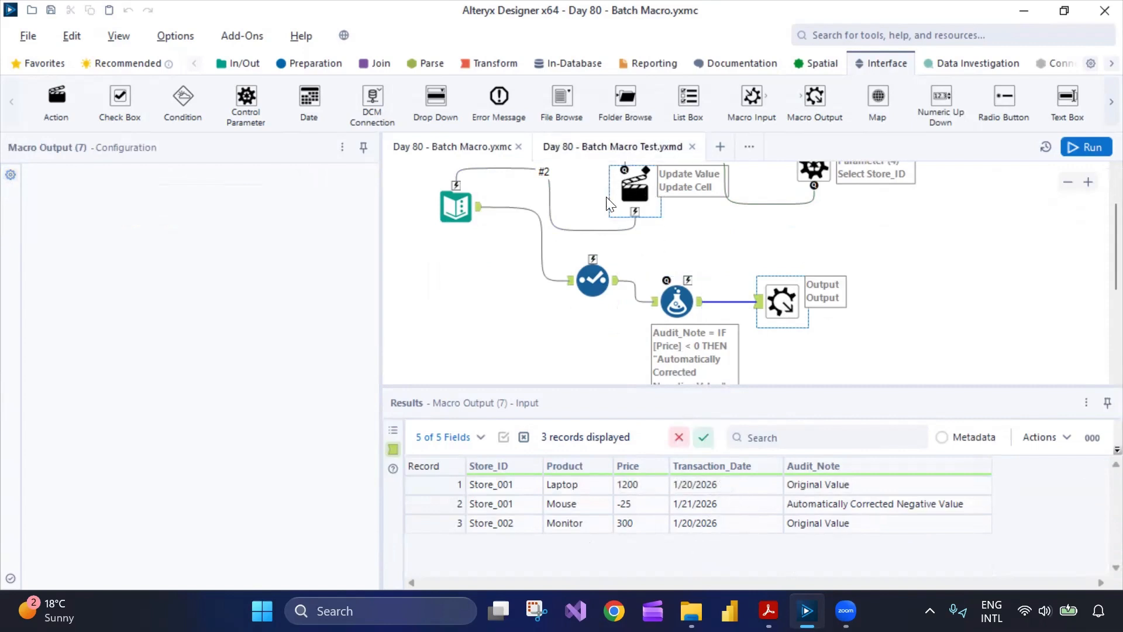
- Switch to the Batch Macro Test workflow and run it
left_click(613, 146)
left_click(1086, 147)
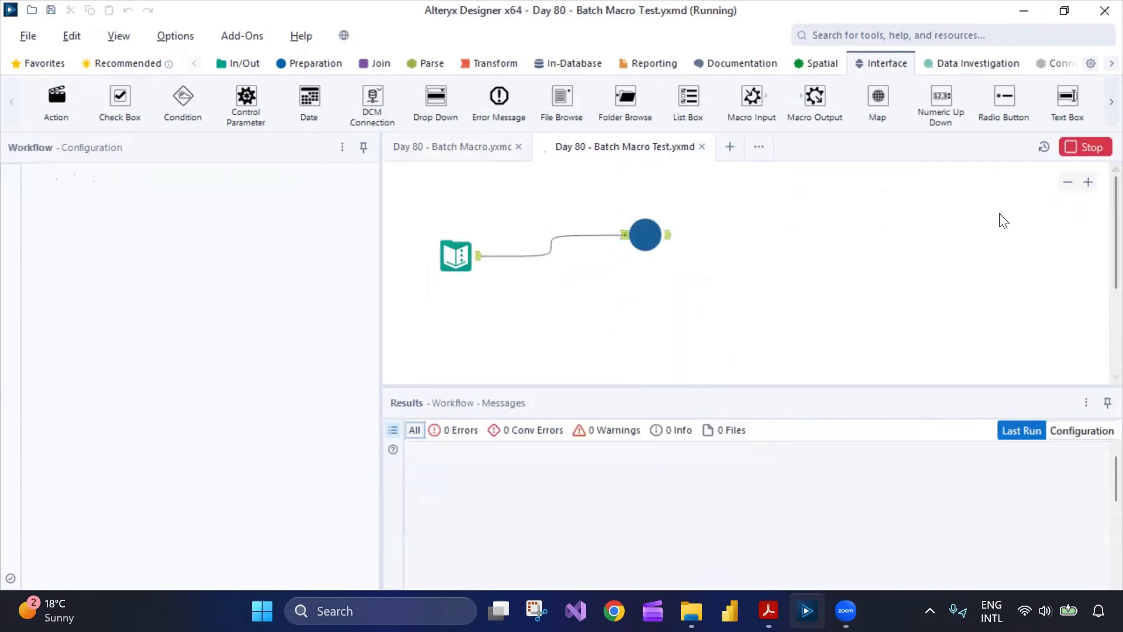
left_click(670, 236)
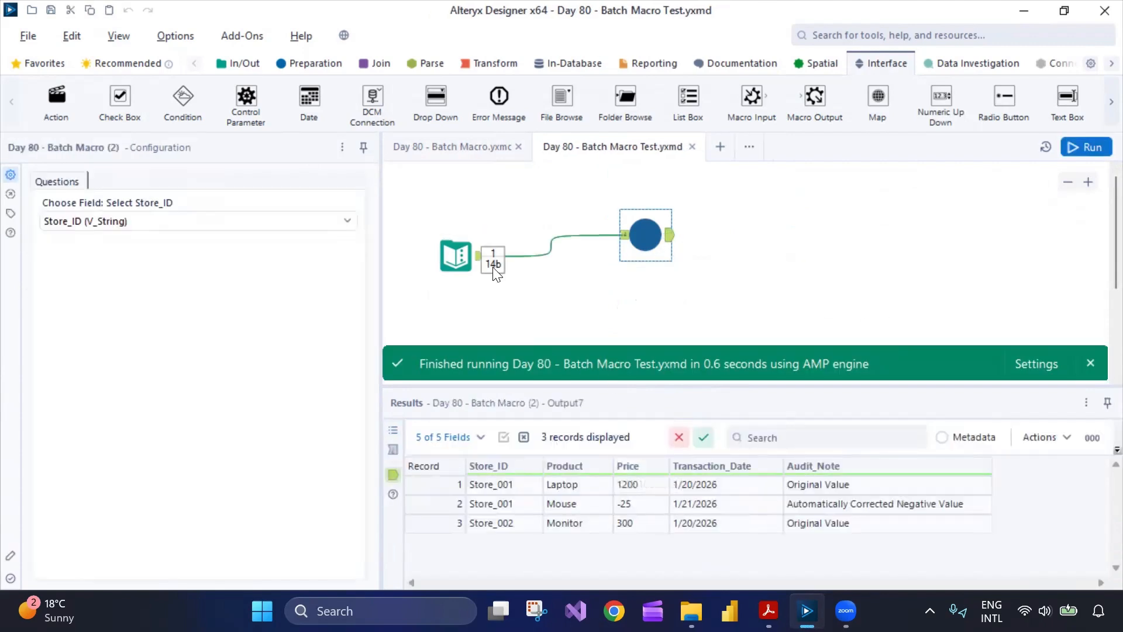
- Compare the macro's output with the test workflow's Text Input and batch macro results
left_click(478, 147)
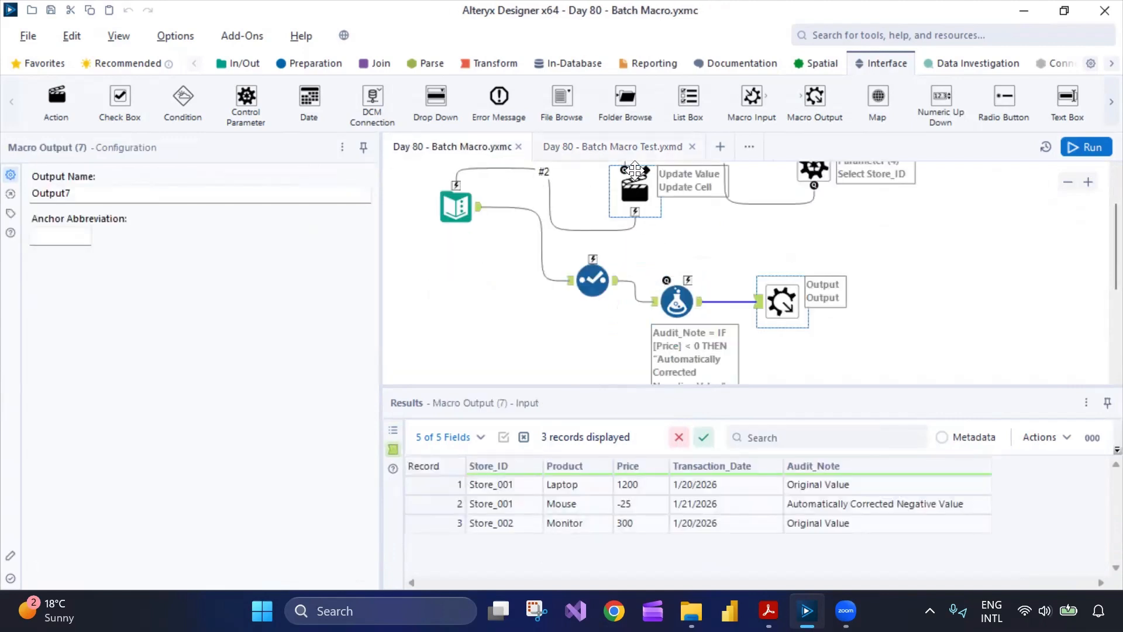
left_click(630, 147)
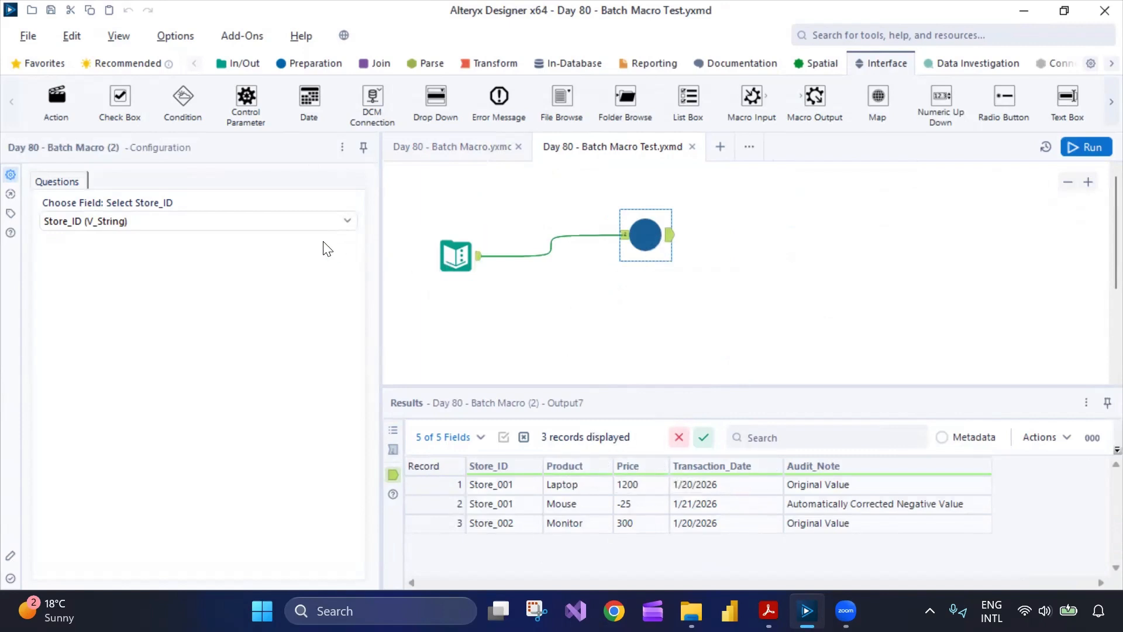
left_click(450, 250)
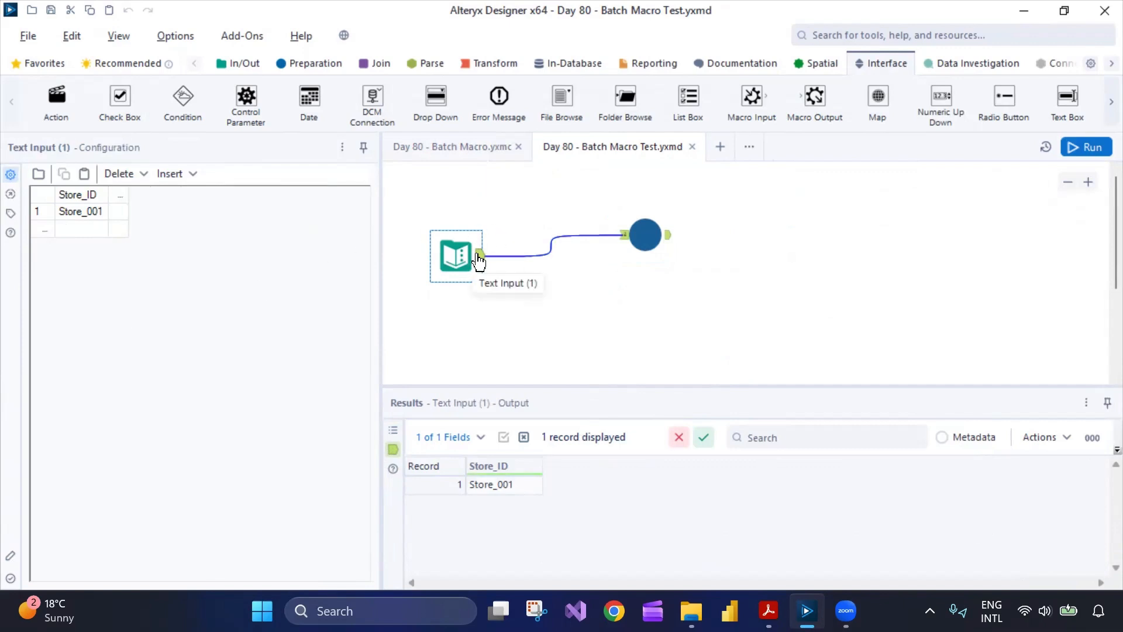
left_click(647, 237)
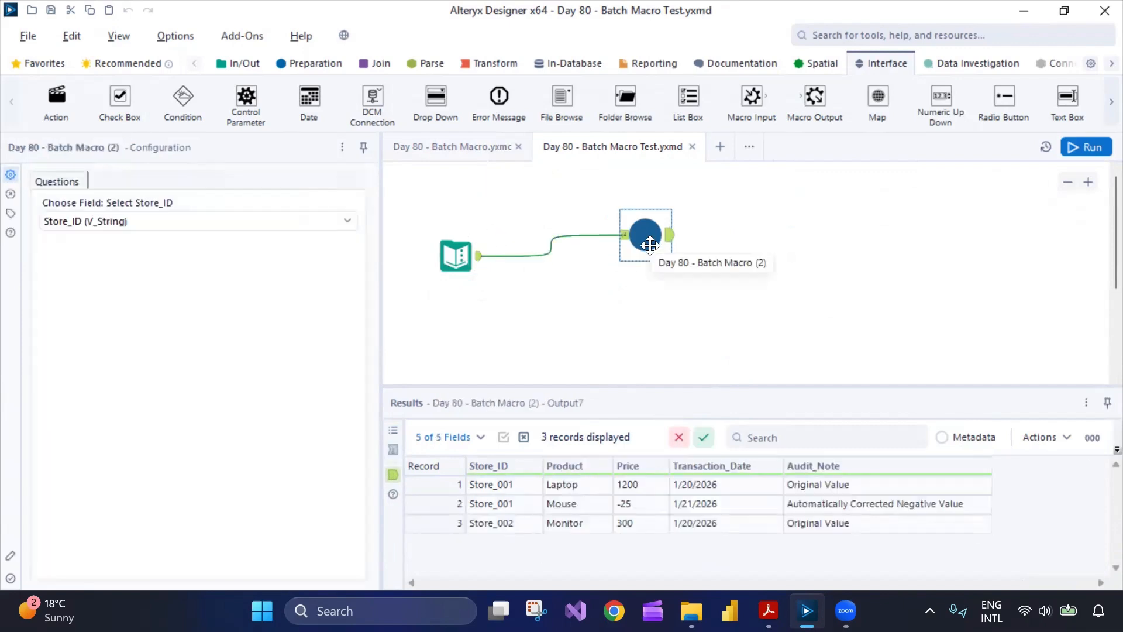
right_click(648, 238)
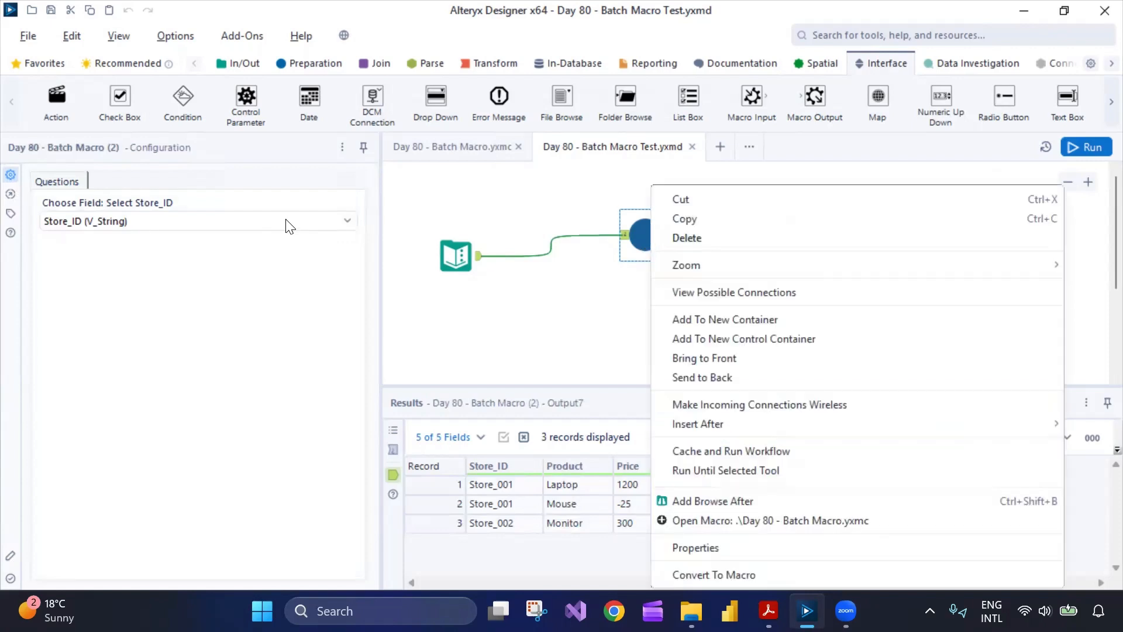
left_click(492, 302)
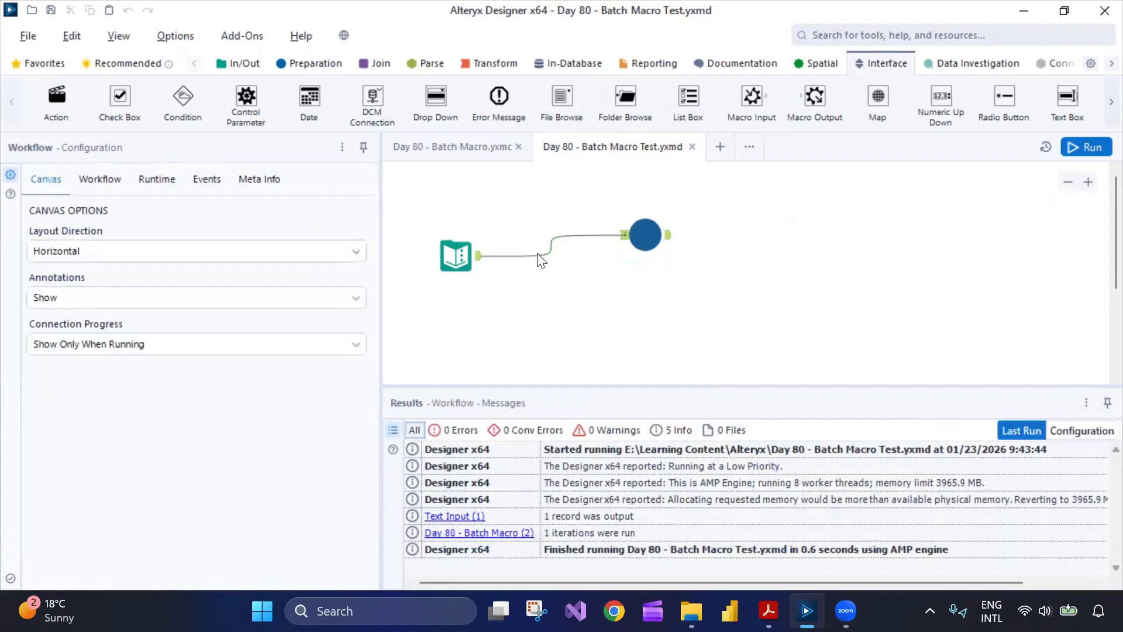
left_click(644, 234)
- Set the batch macro's Choose Field question to Store_ID (V_String)
left_click(217, 220)
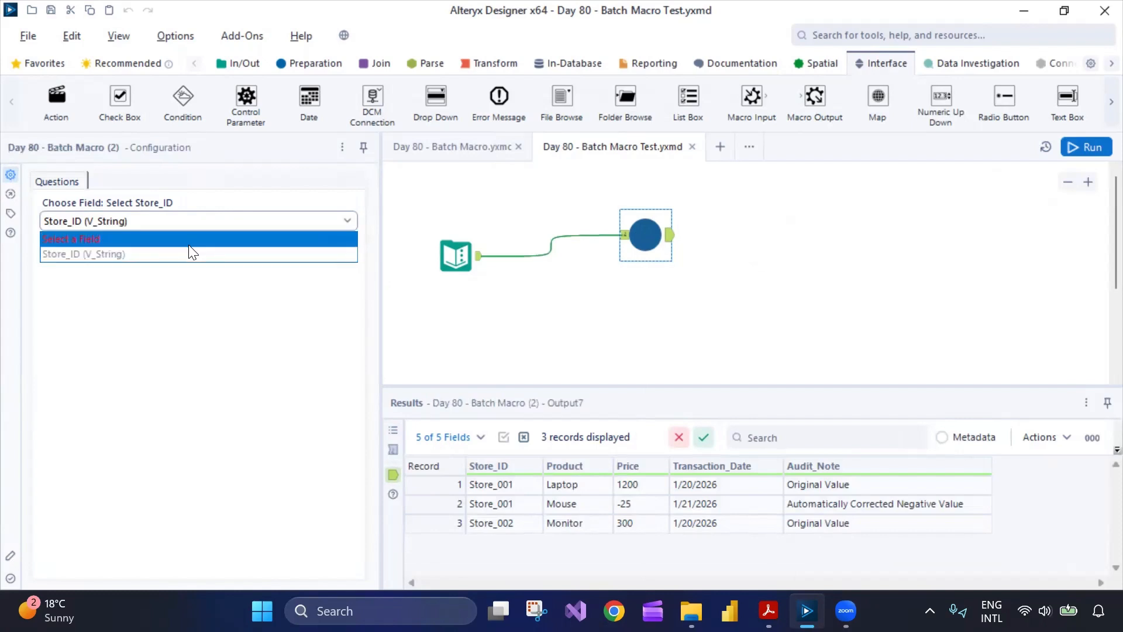
left_click(185, 252)
left_click(193, 222)
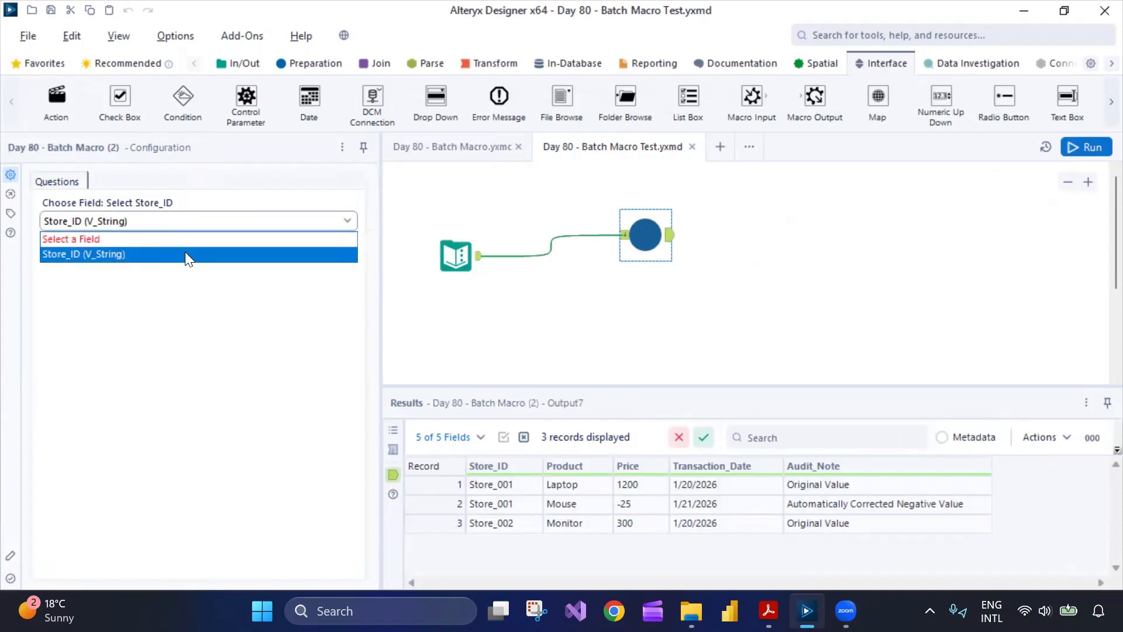
left_click(185, 252)
- Review the Action tool, Text Input and batch macro configurations across both workflows
left_click(458, 154)
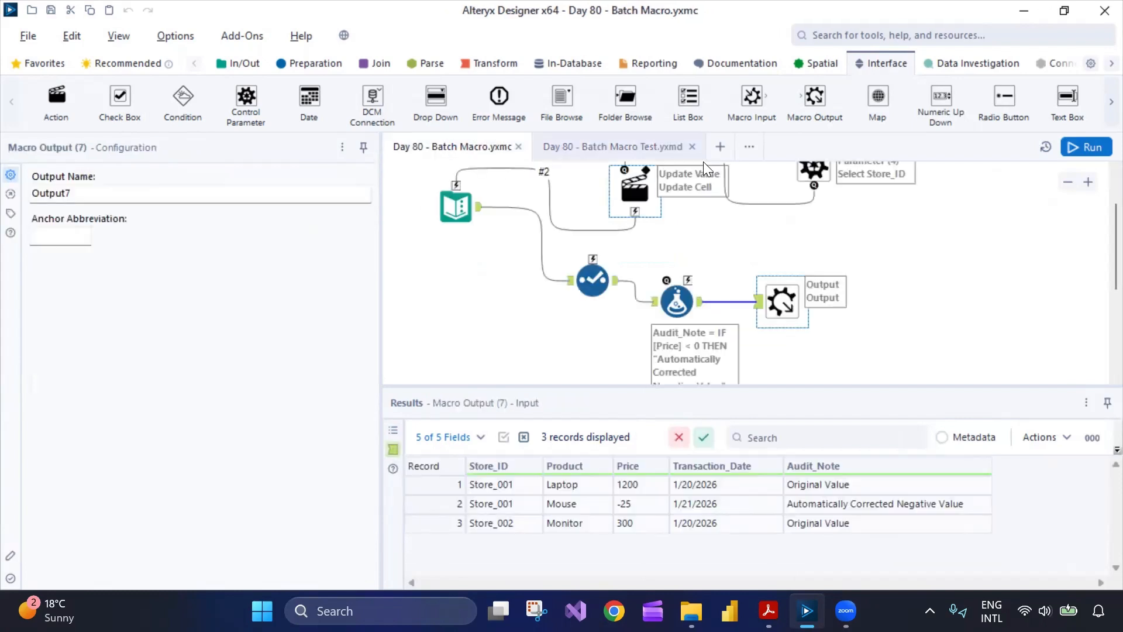
left_click(635, 193)
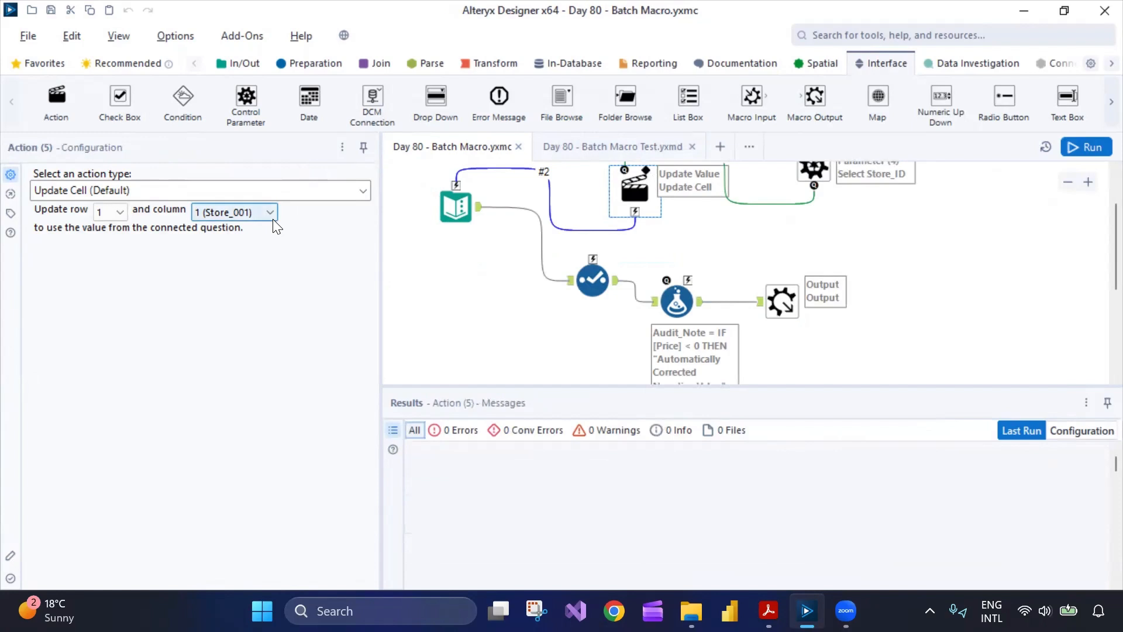
left_click(638, 145)
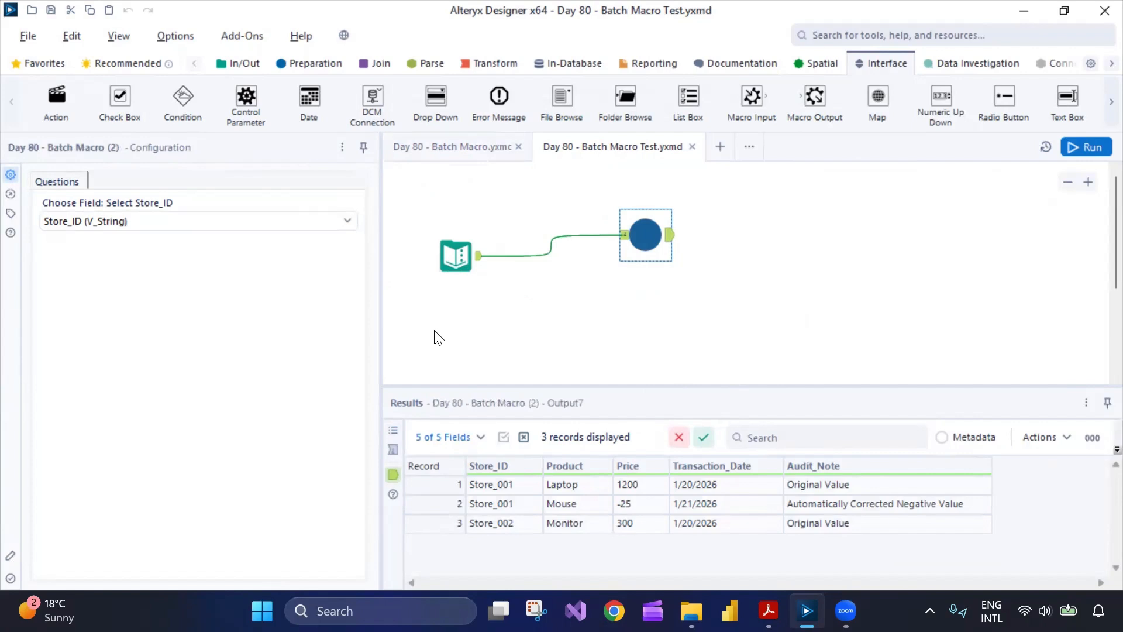
left_click(455, 256)
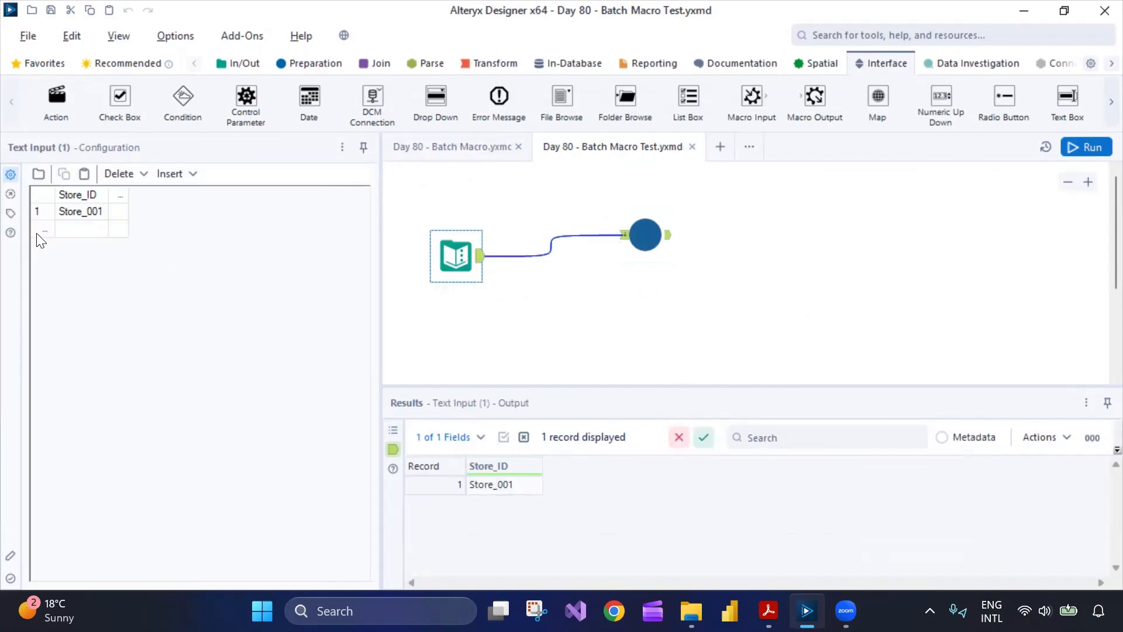
left_click(644, 234)
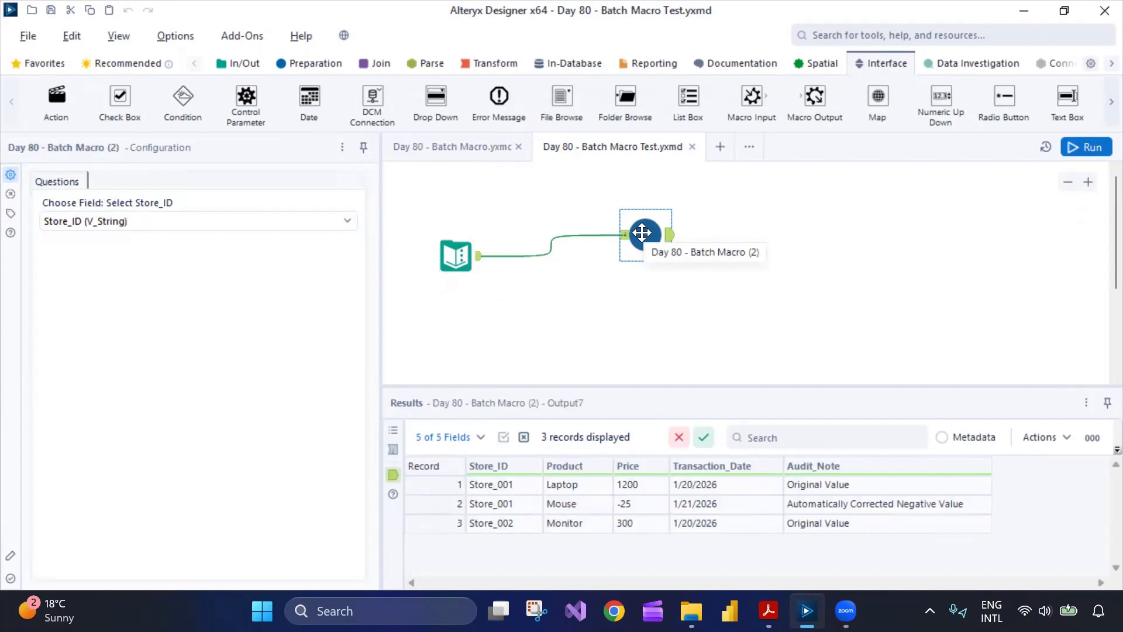
left_click(473, 147)
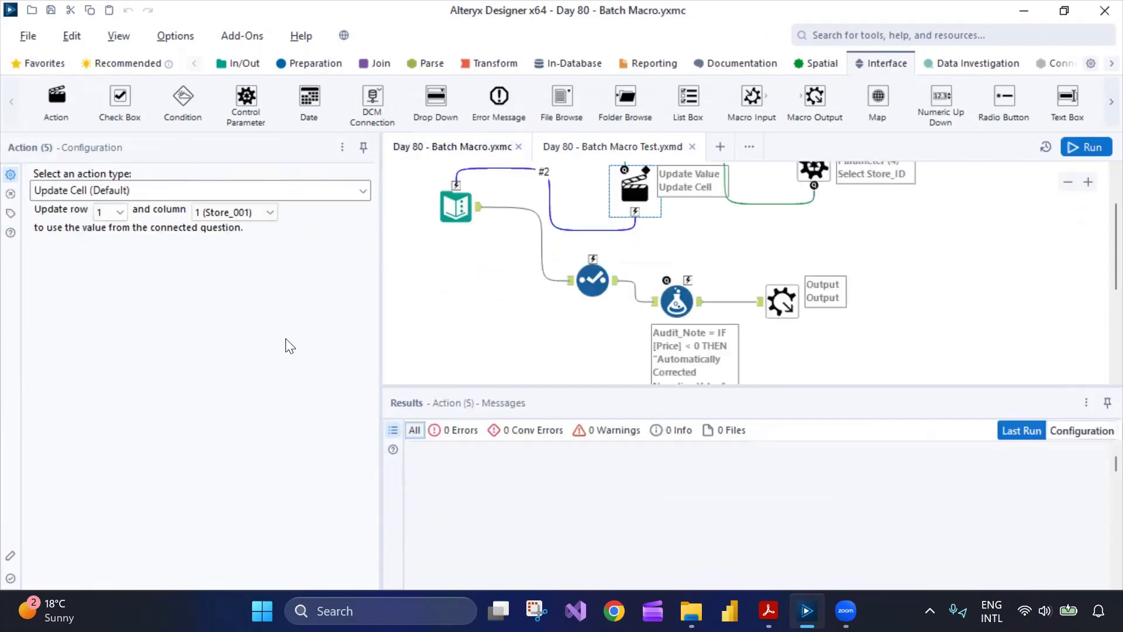
- Add a fourth row to the macro's Text Input: Store_003, Laptop, 400, 2/10/2025
left_click(456, 206)
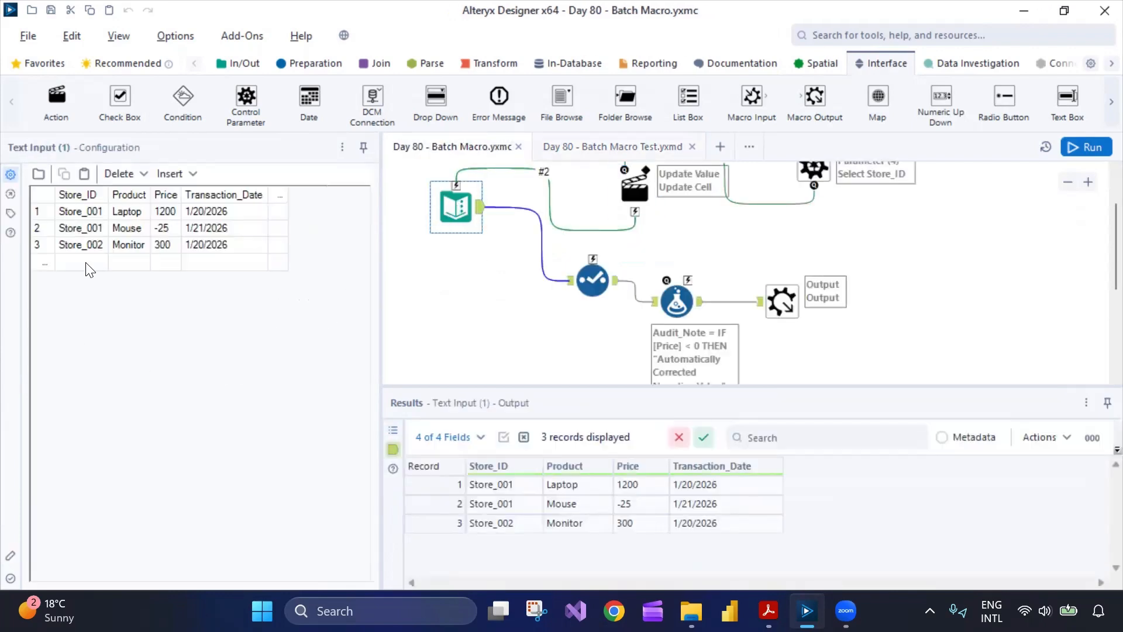
type("St")
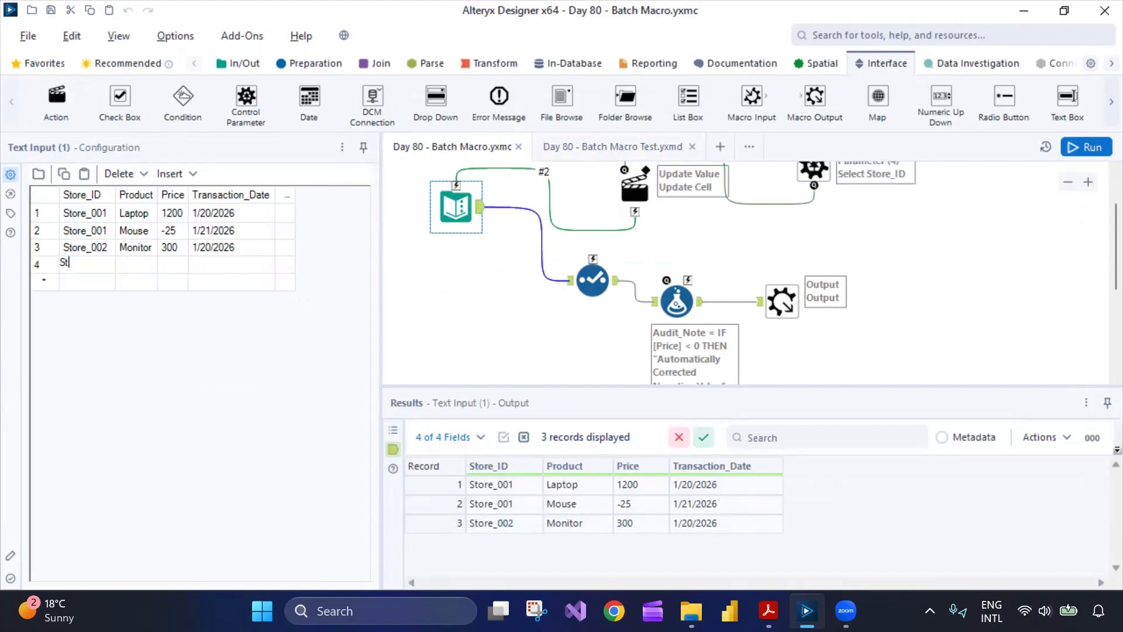
type("003")
key("Tab")
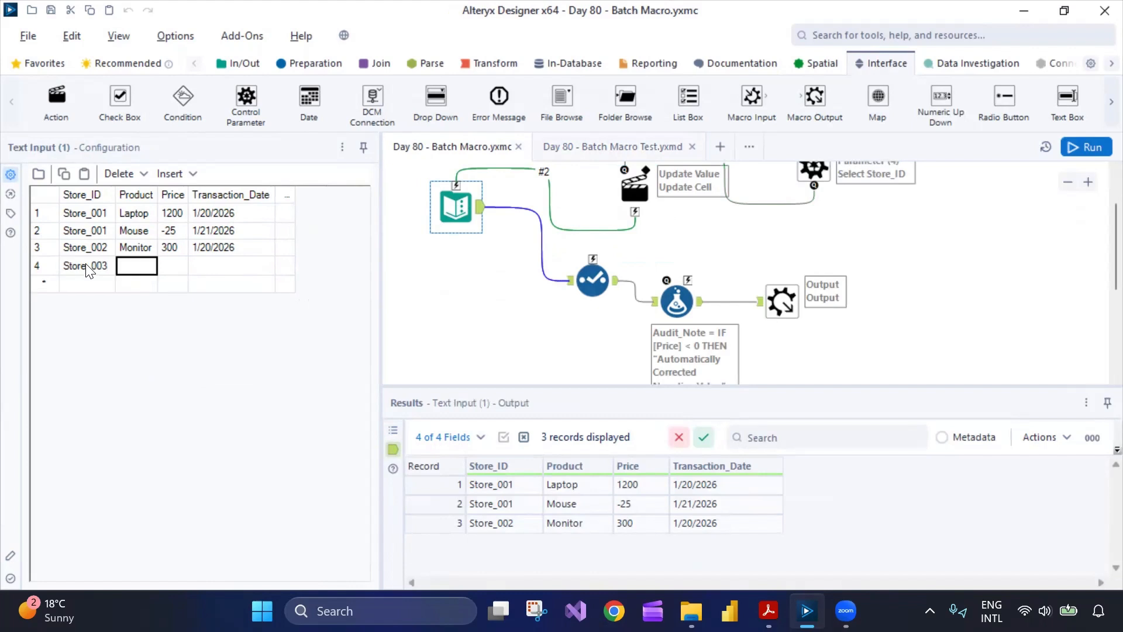
type("Laptop")
key("Tab")
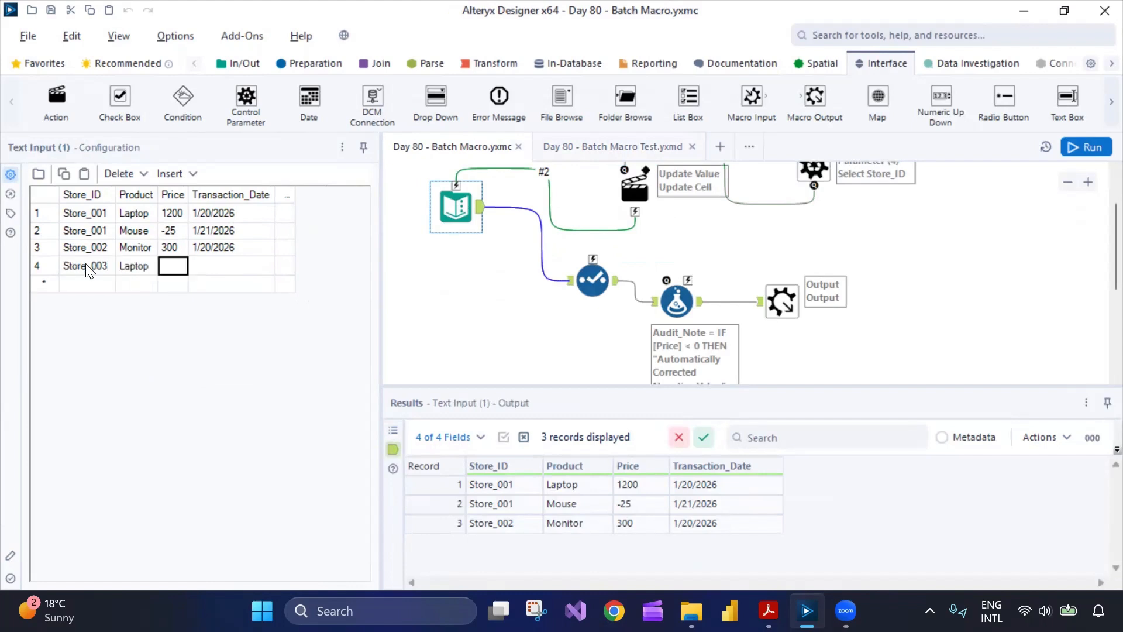
type("400")
key("Tab")
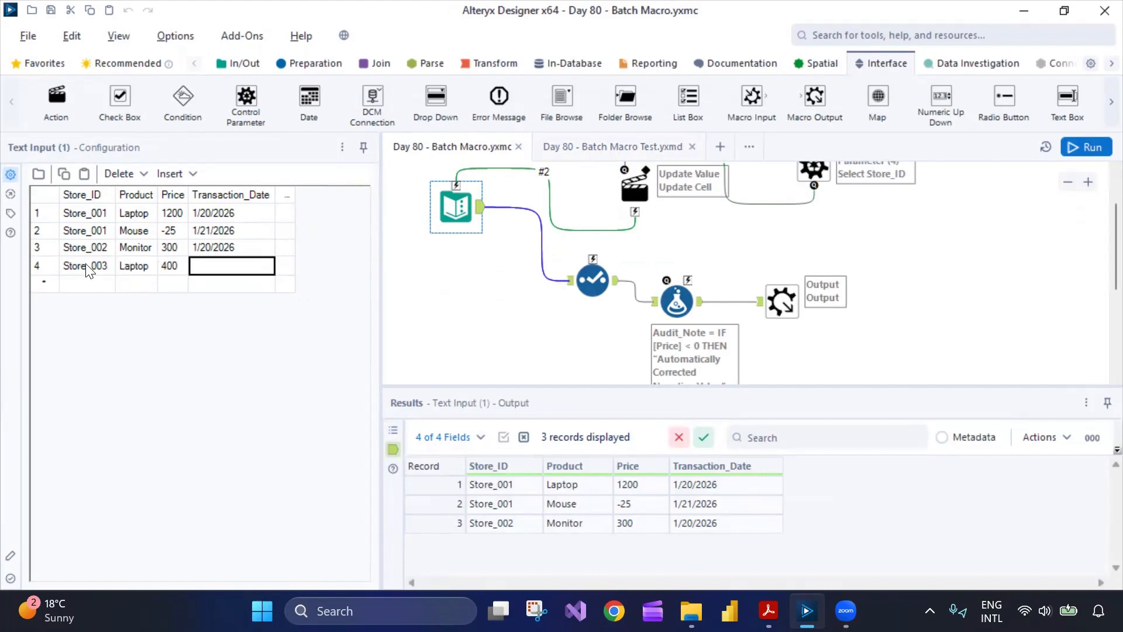
type("2/")
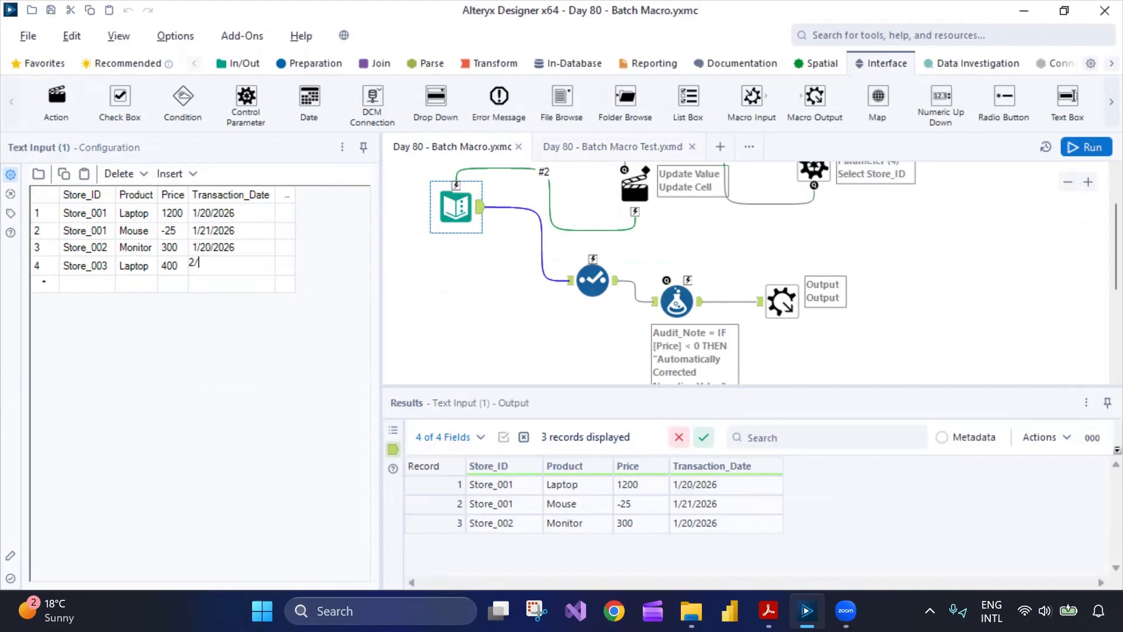
type("10/2025")
left_click(130, 439)
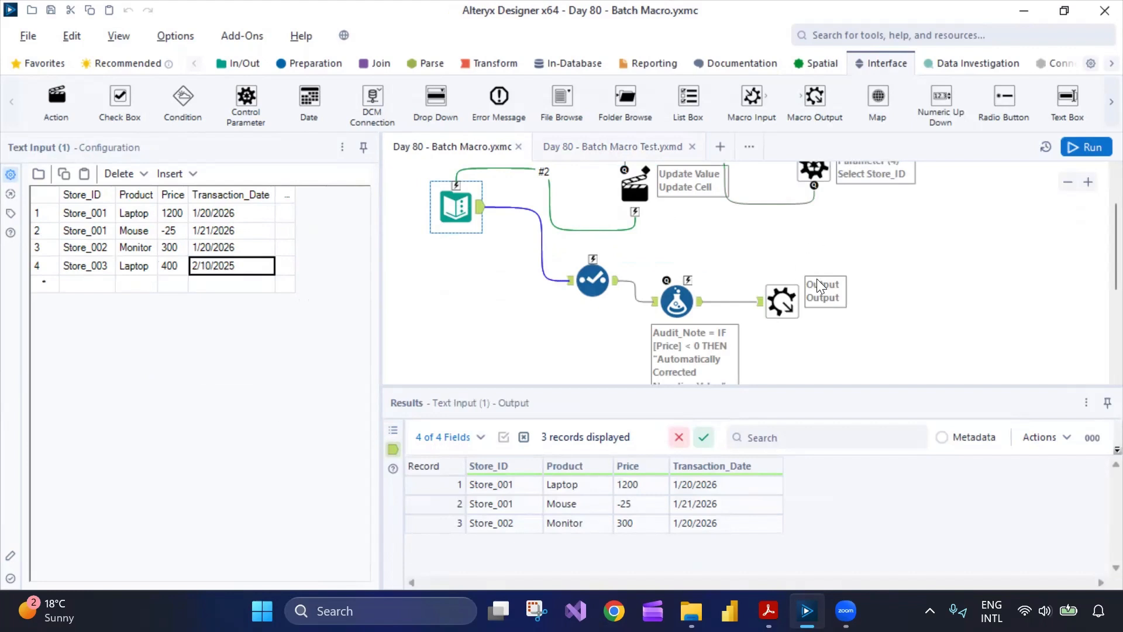
- Run the batch macro workflow
left_click(866, 303)
key("ctrl+r")
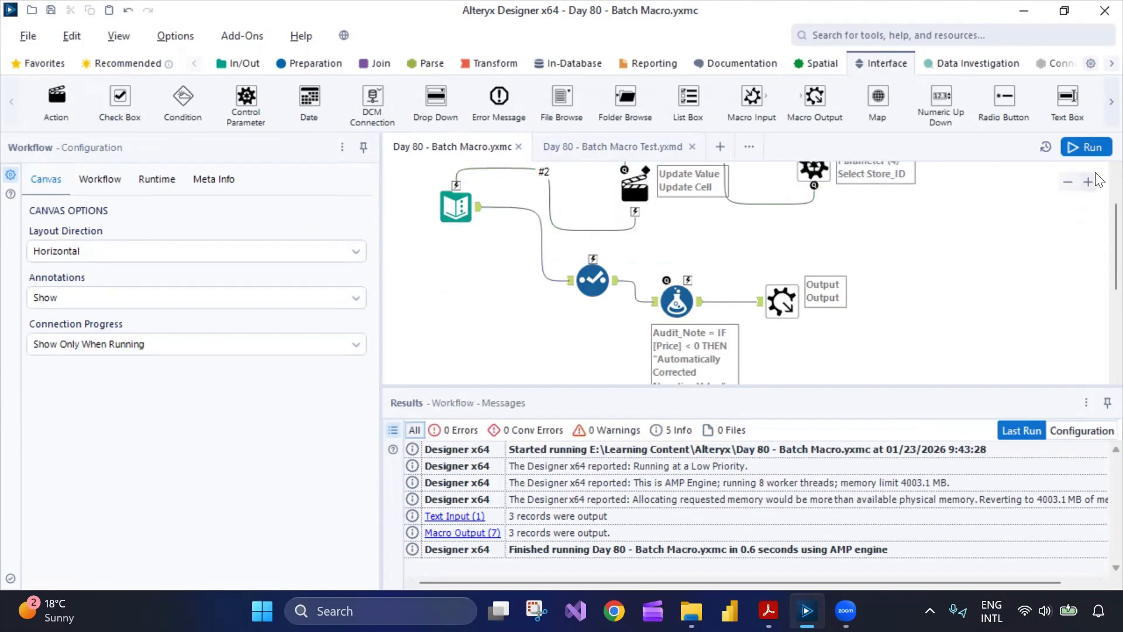
left_click(1088, 151)
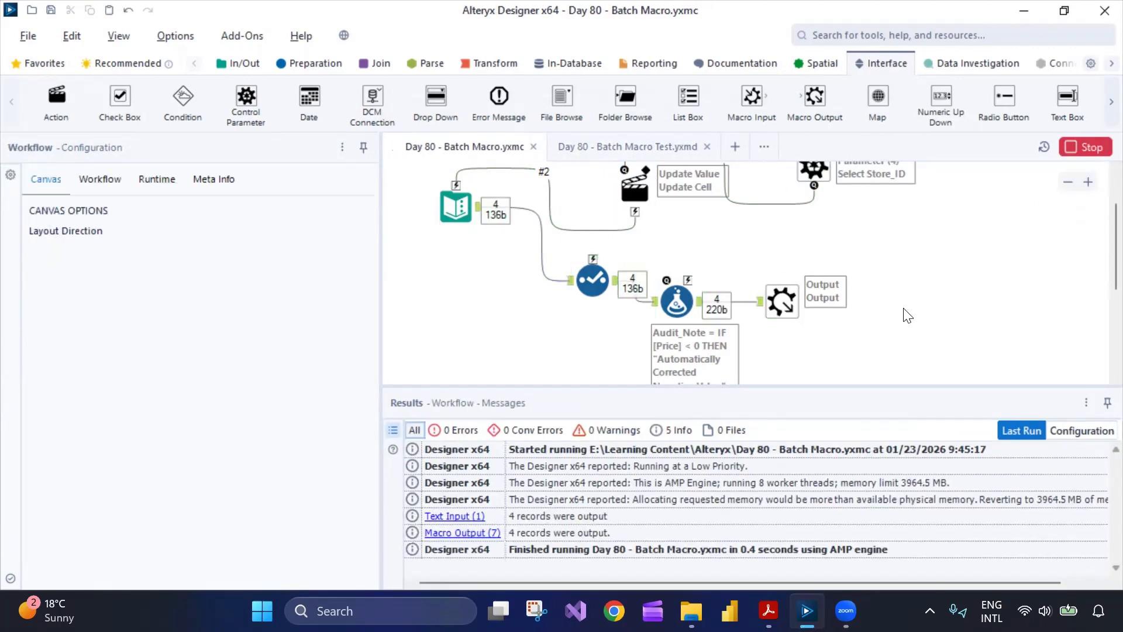
- Switch to the Batch Macro Test workflow, acknowledge the macro refresh notice, and run it
key("ctrl+Tab")
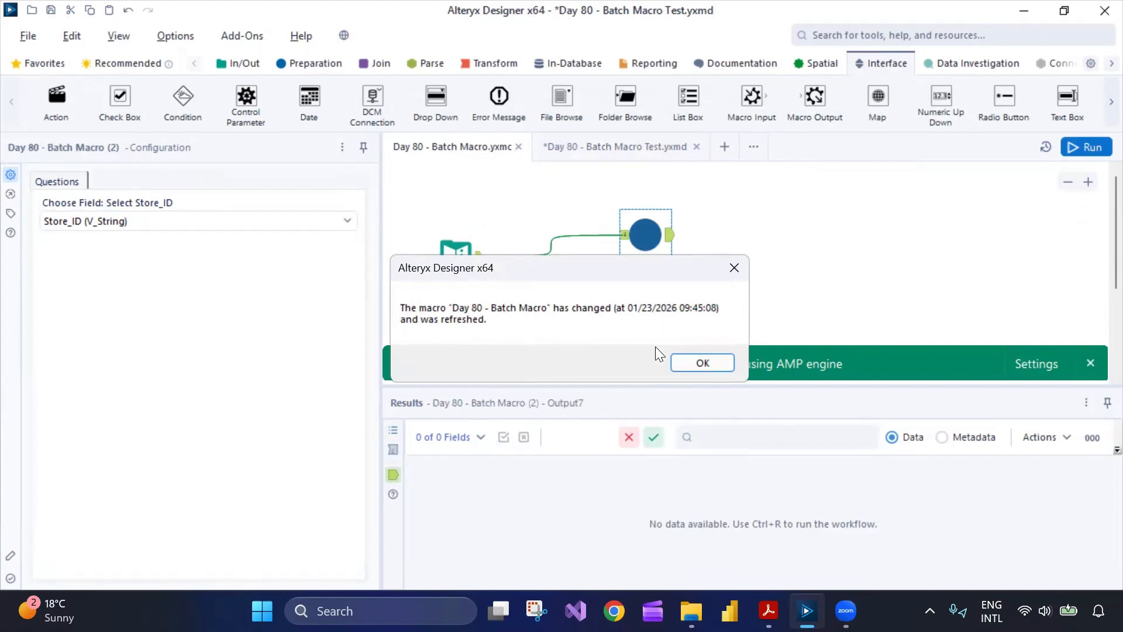
left_click(701, 363)
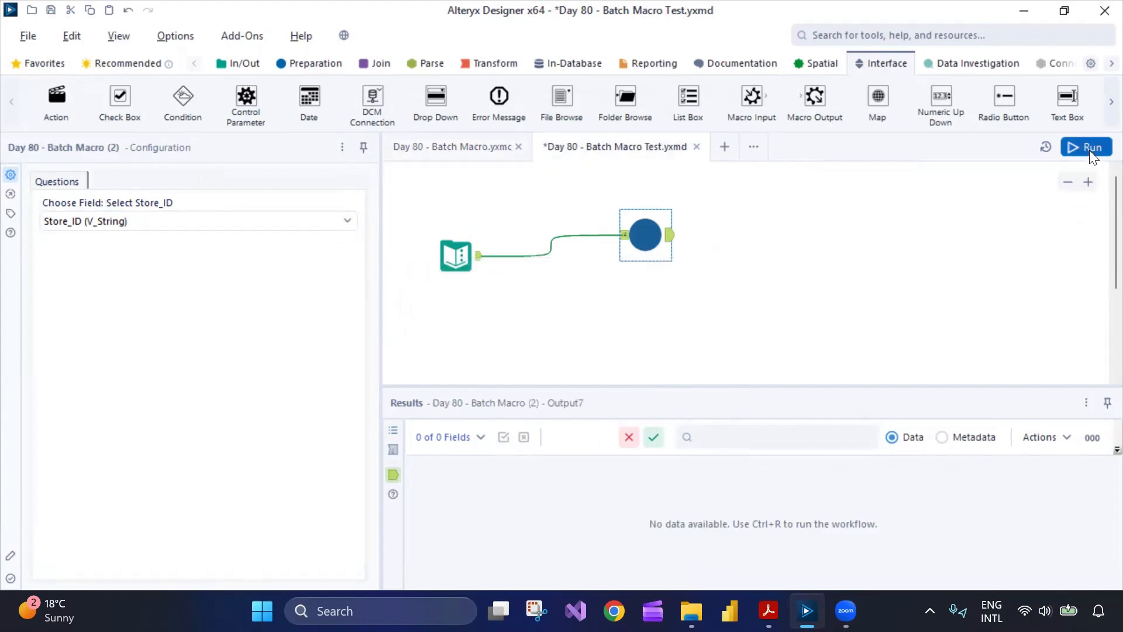
key("ctrl+r")
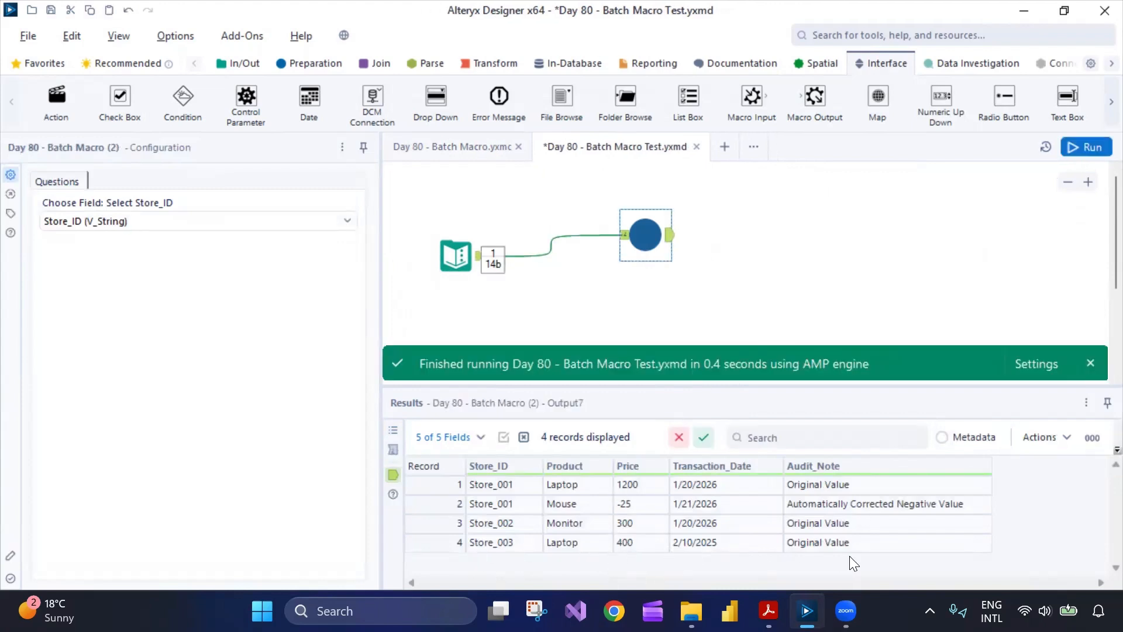
- Inspect the test workflow's output records, including the new Store_003 row
left_click(828, 548)
left_click(536, 545)
left_click(647, 544)
left_click(730, 539)
left_click(817, 547)
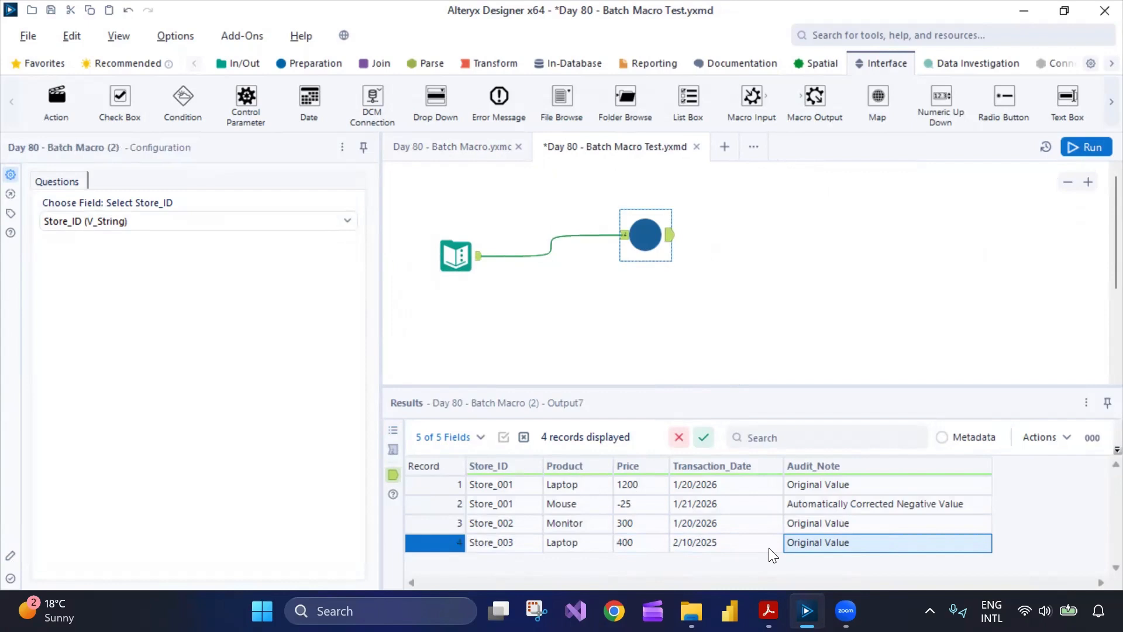
left_click(771, 550)
left_click(846, 504)
left_click(838, 542)
left_click_drag(679, 385, 679, 346)
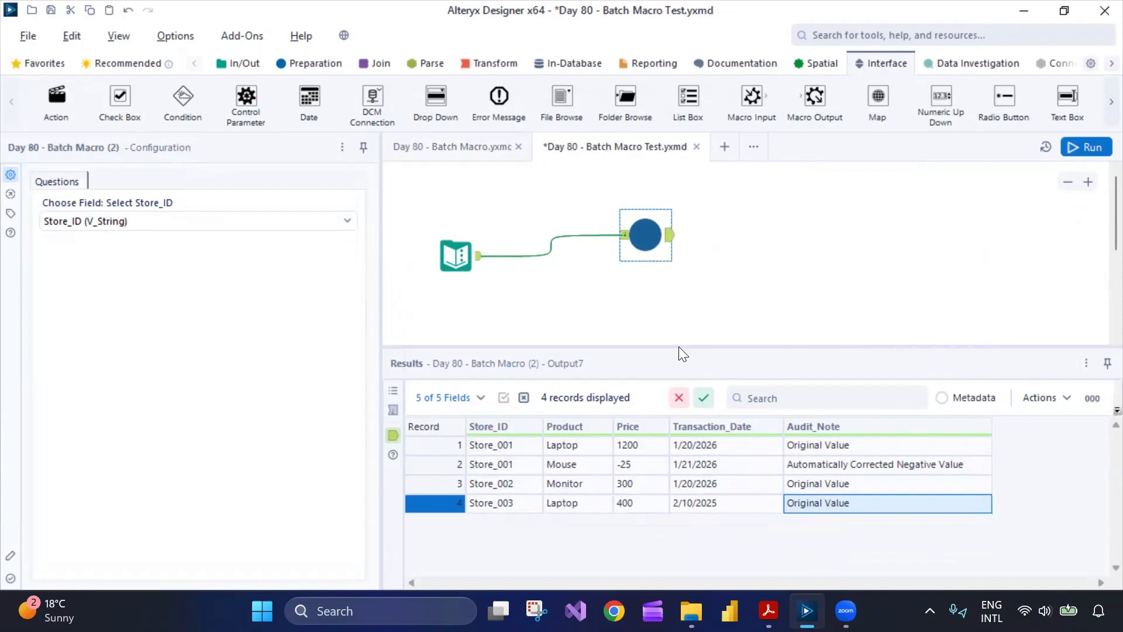
left_click_drag(377, 319, 333, 320)
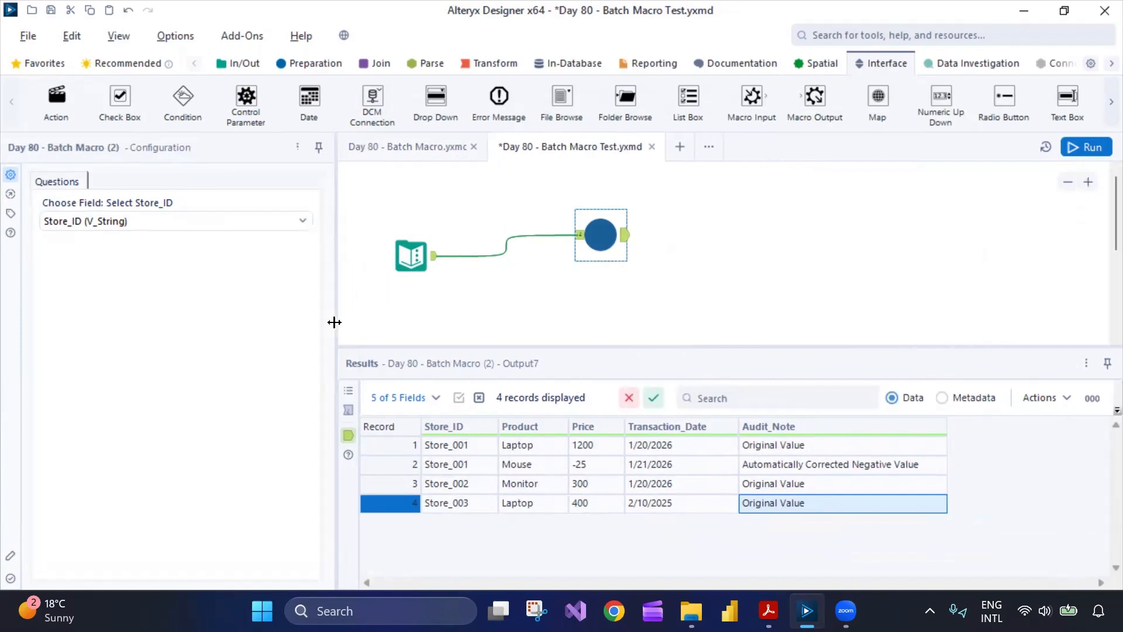
- Return to the macro and rearrange the Action, Control Parameter, Formula and Macro Output tools on the canvas
left_click(424, 151)
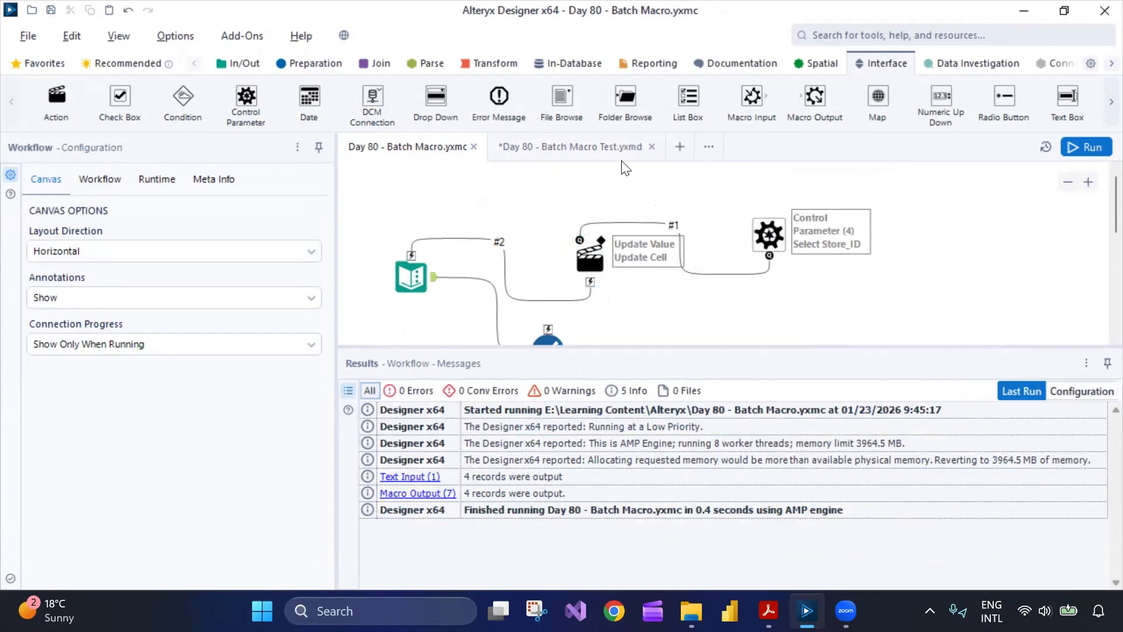
left_click(778, 235)
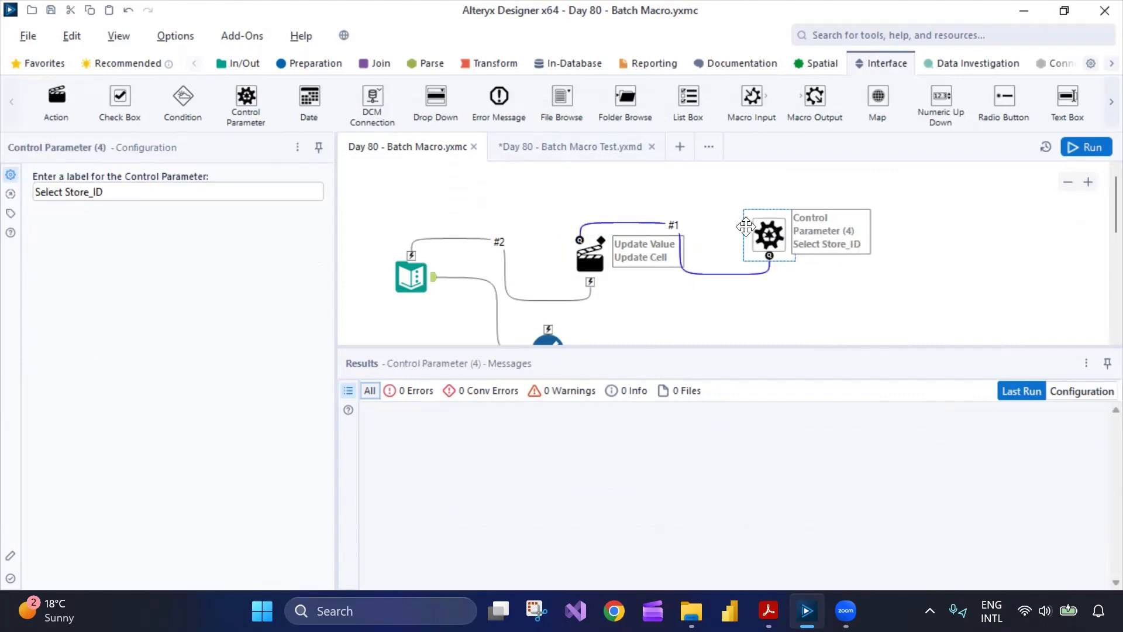
left_click(589, 259)
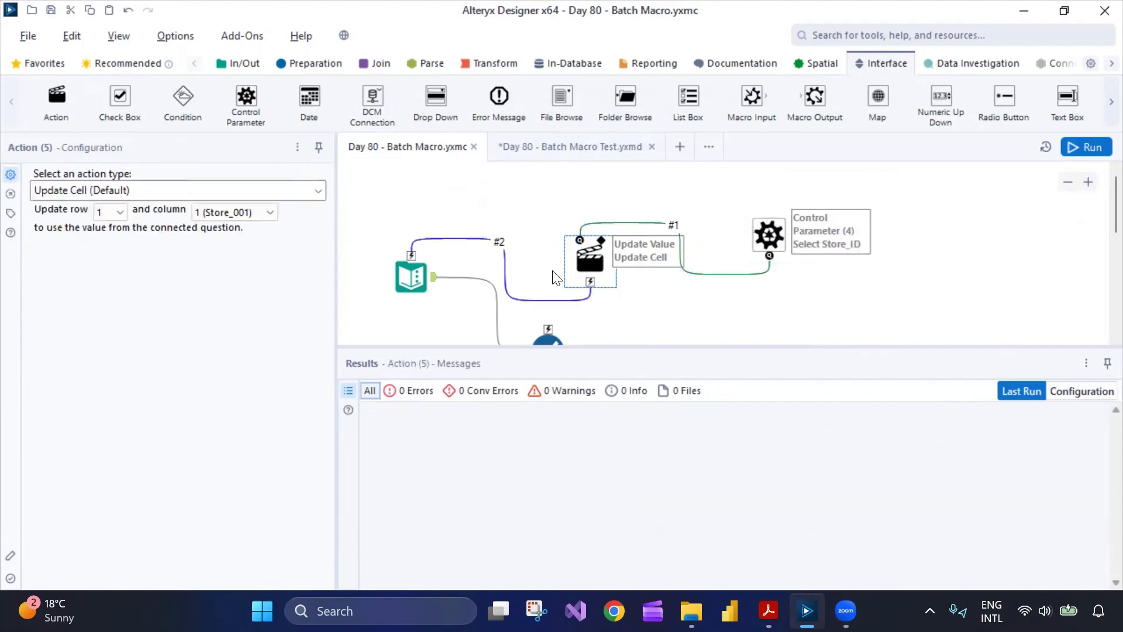
left_click_drag(580, 266, 581, 235)
left_click_drag(769, 237, 780, 206)
scroll(764, 293, "down", 3)
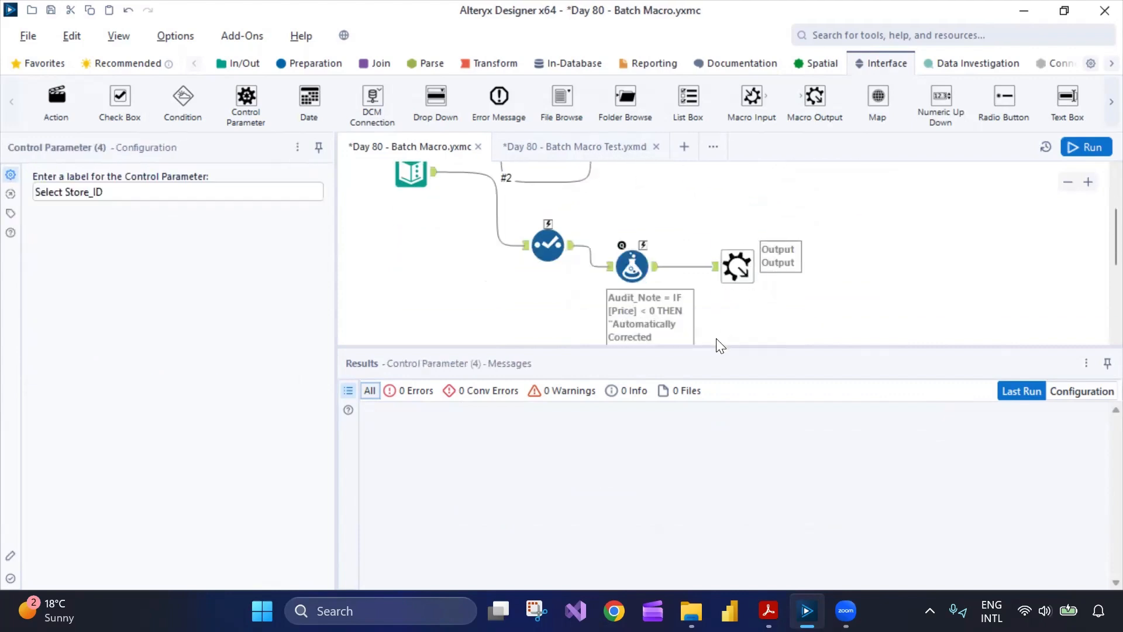
left_click_drag(715, 346, 718, 431)
left_click_drag(627, 275, 649, 212)
left_click_drag(737, 266, 787, 205)
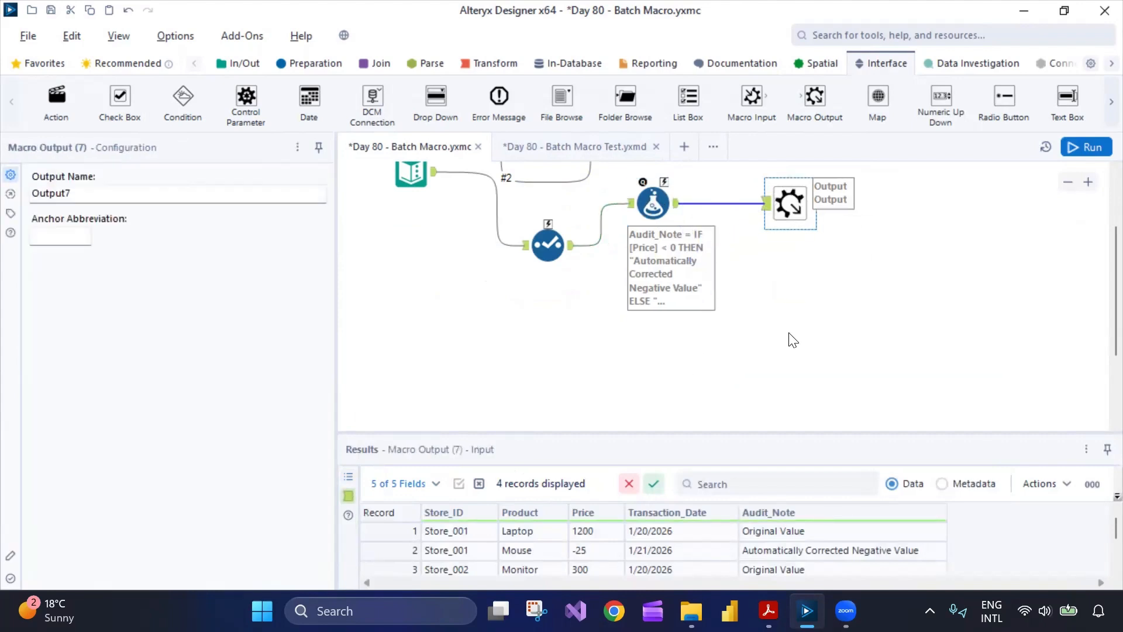
- Try the Action tool's Update Value type and browse its value tree, then restore Update Cell (Default) on column 1 (Store_001)
scroll(793, 339, "up", 3)
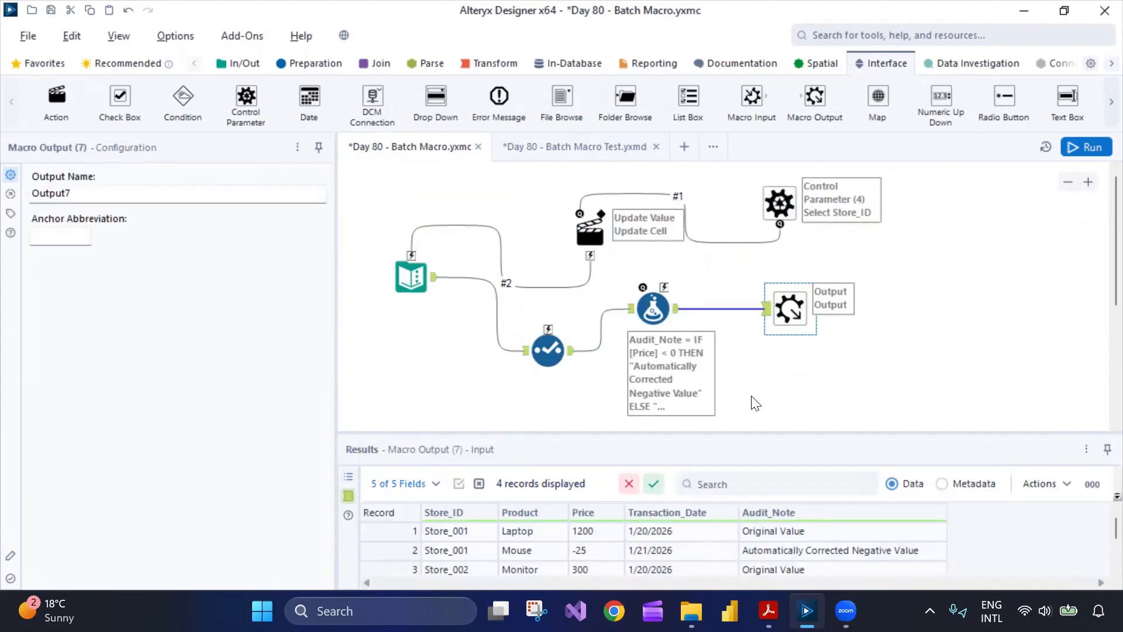
left_click(771, 211)
left_click(609, 229)
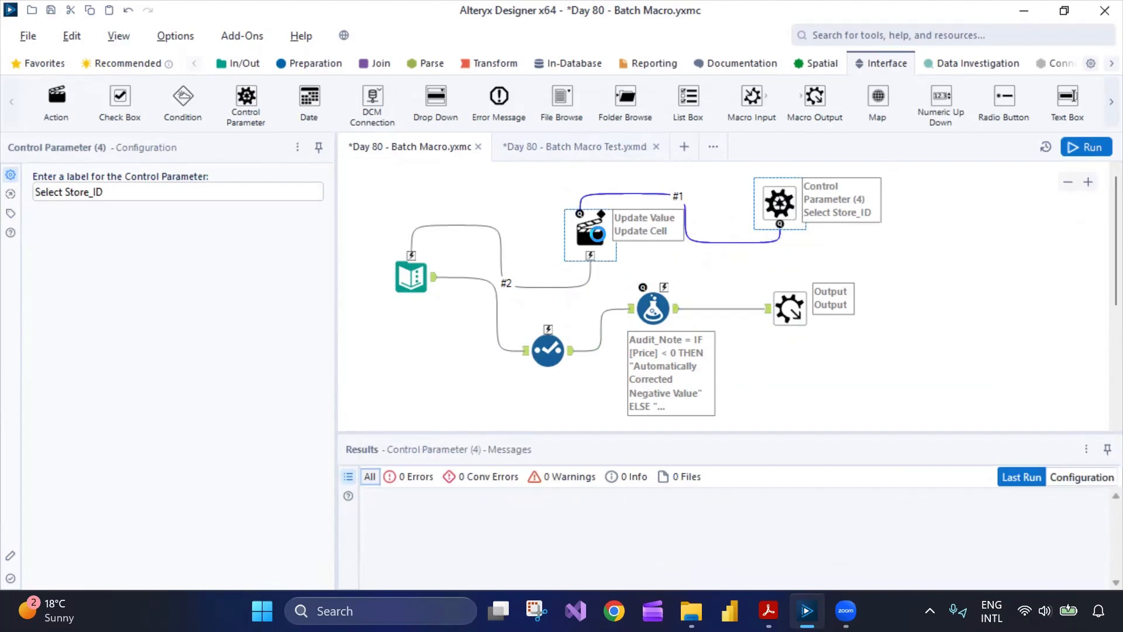
left_click(265, 216)
left_click(264, 218)
left_click(320, 188)
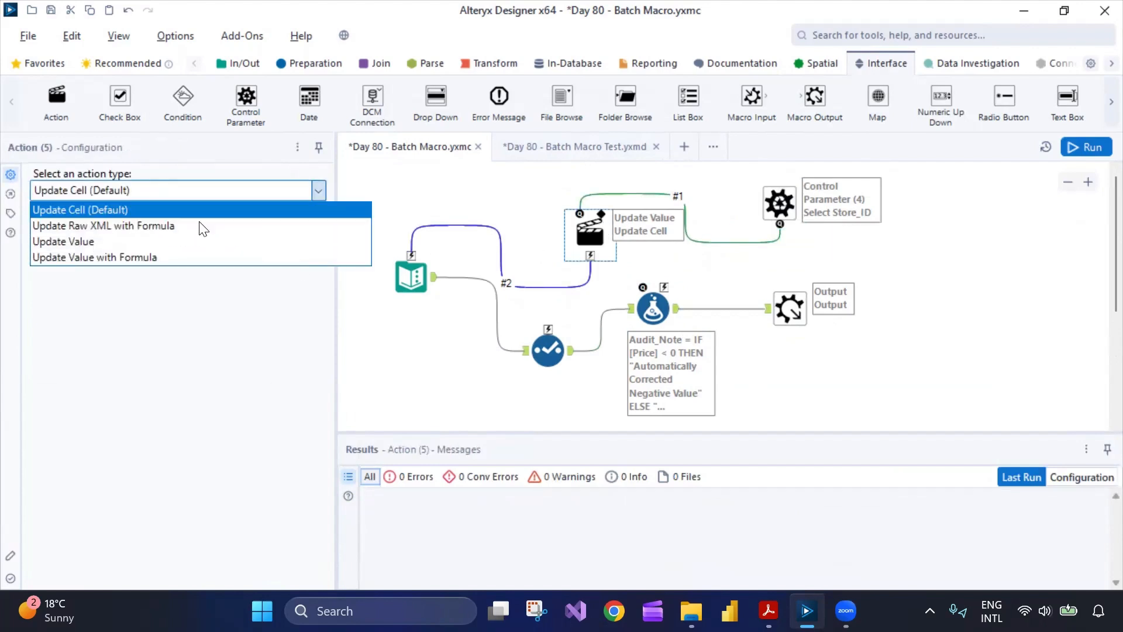
left_click(115, 245)
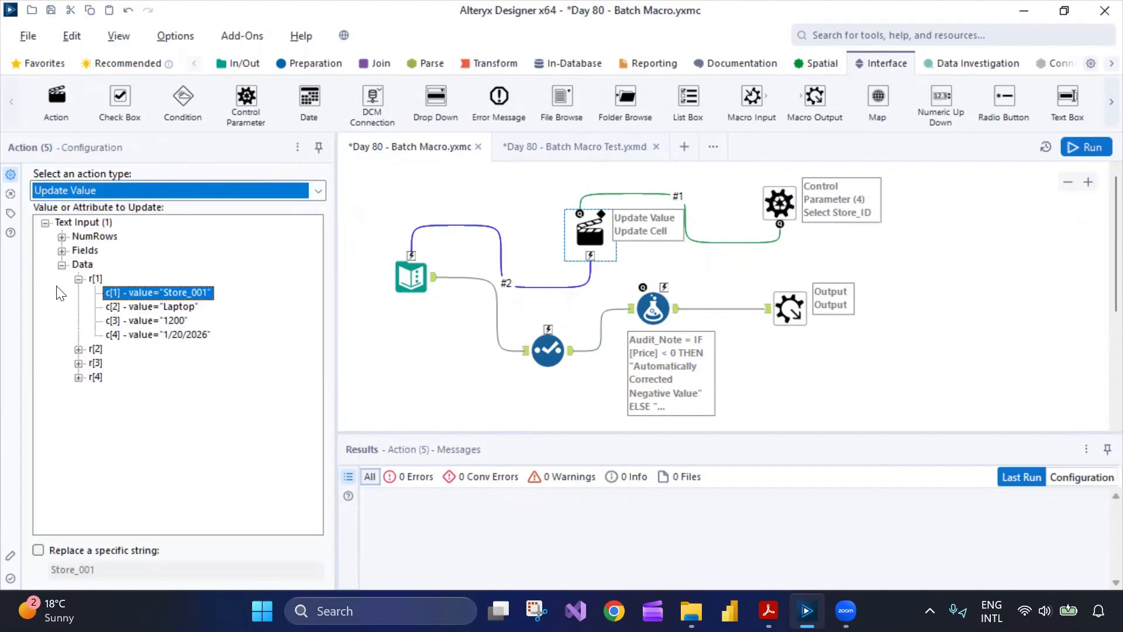
left_click(61, 250)
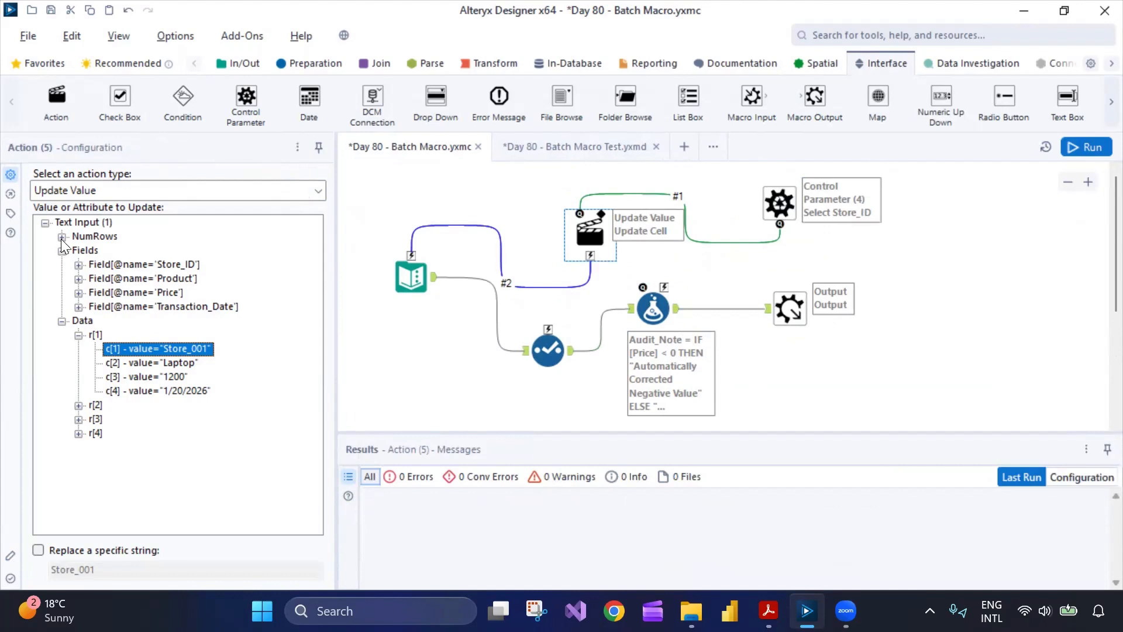
left_click(61, 237)
left_click(187, 279)
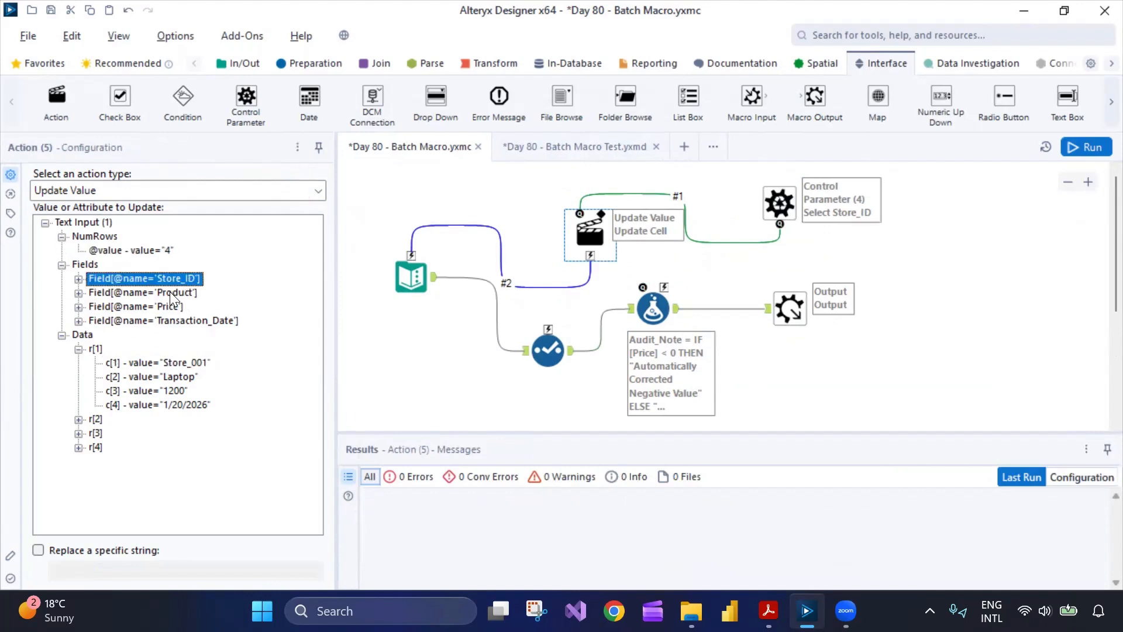
left_click(175, 364)
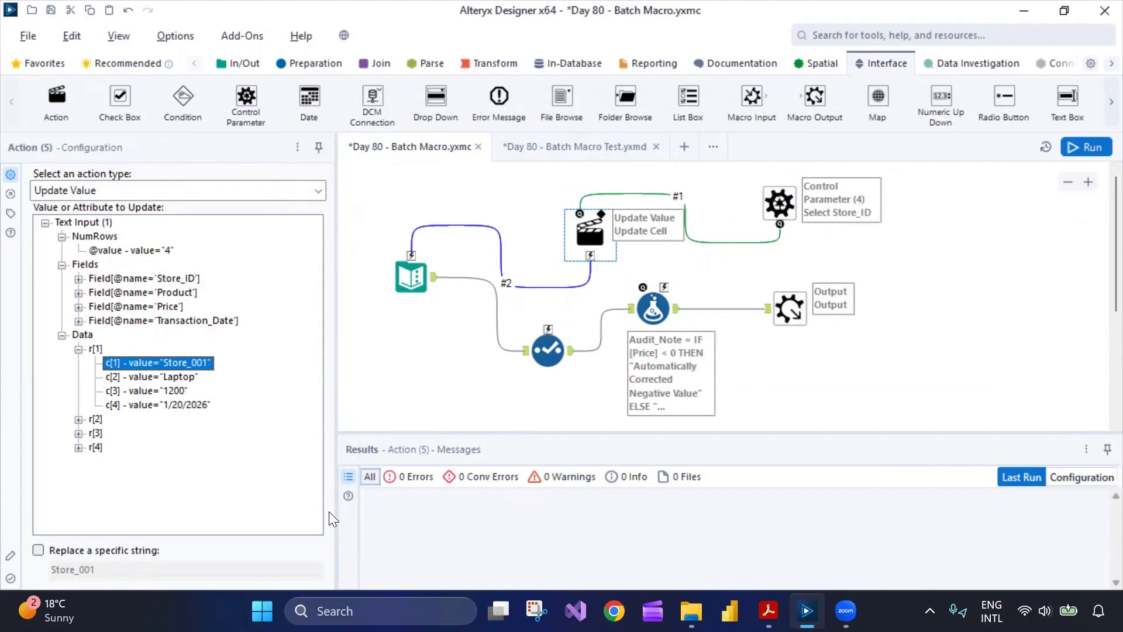
left_click(262, 190)
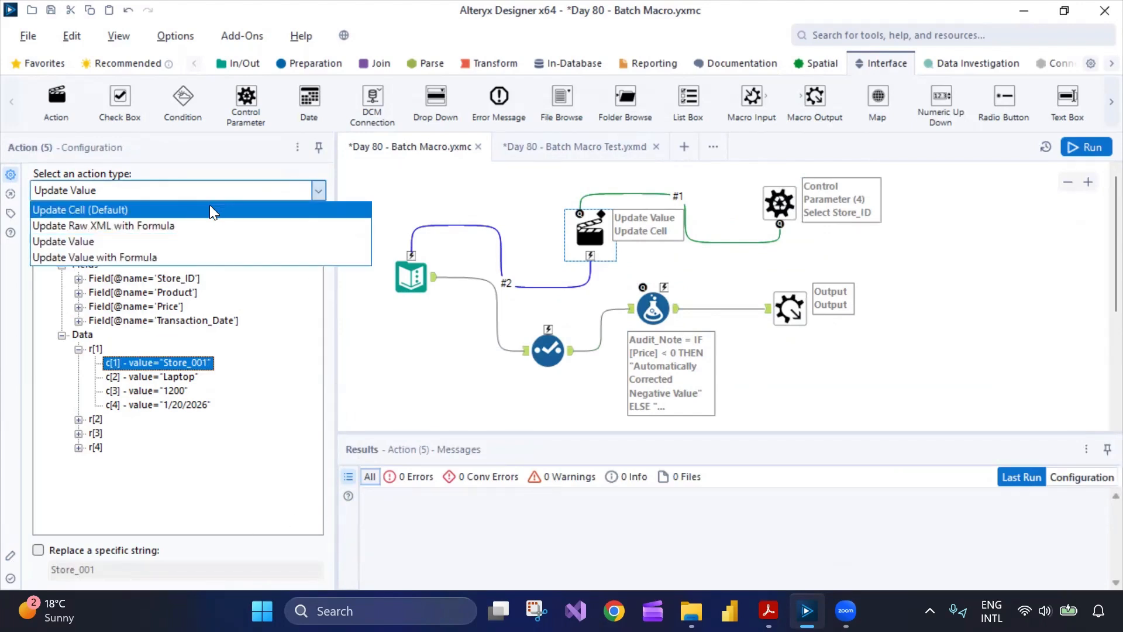
left_click(205, 209)
left_click(261, 209)
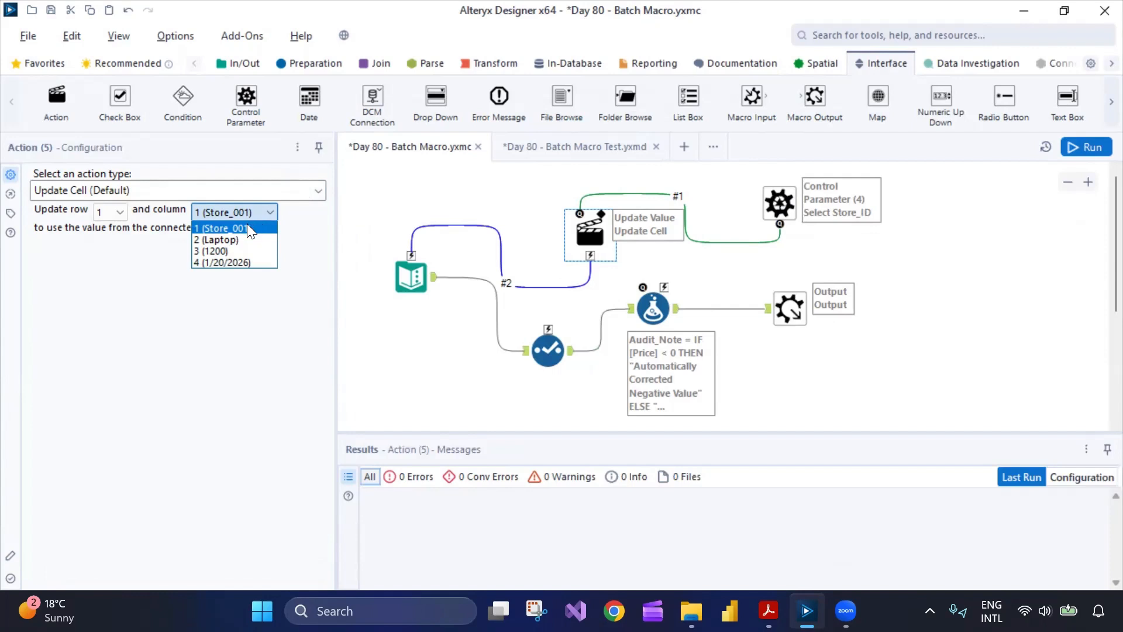
left_click(267, 210)
- Rerun the batch macro workflow
left_click(458, 351)
key("ctrl+r")
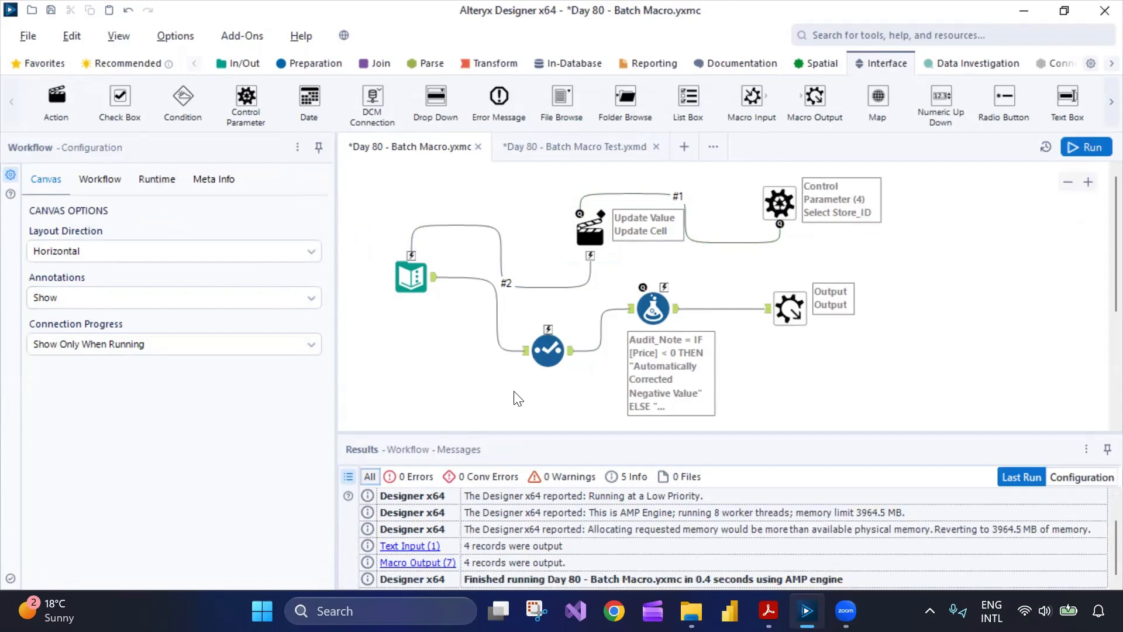
- Review the Action tool's available action types, then switch back to the Batch Macro Test workflow
left_click(413, 278)
left_click(588, 234)
left_click(215, 192)
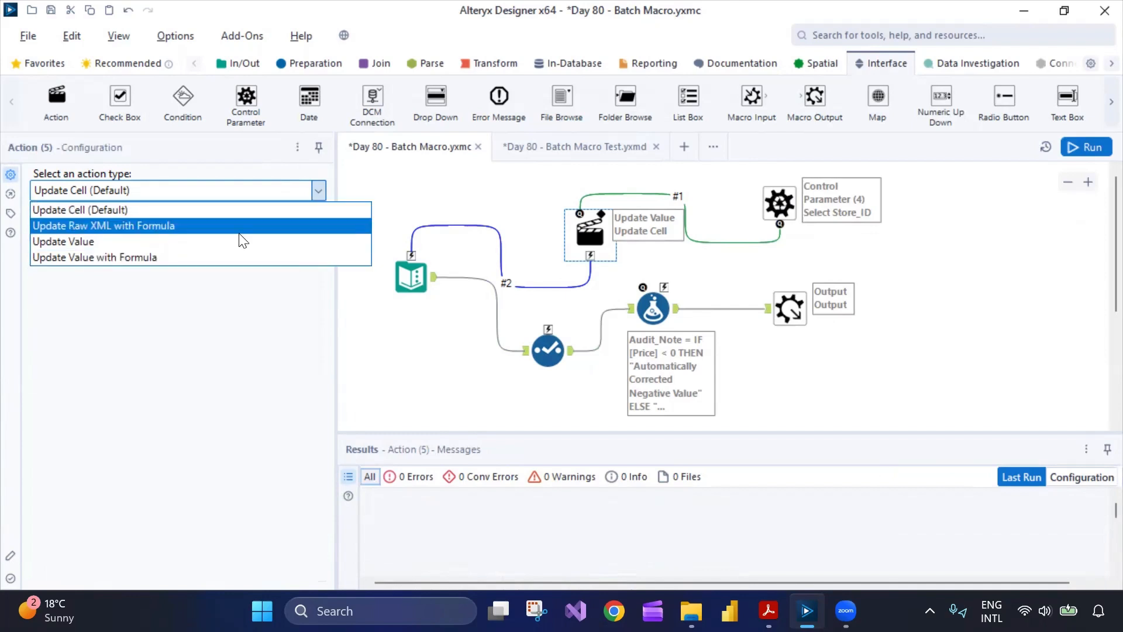
left_click(433, 358)
left_click(553, 151)
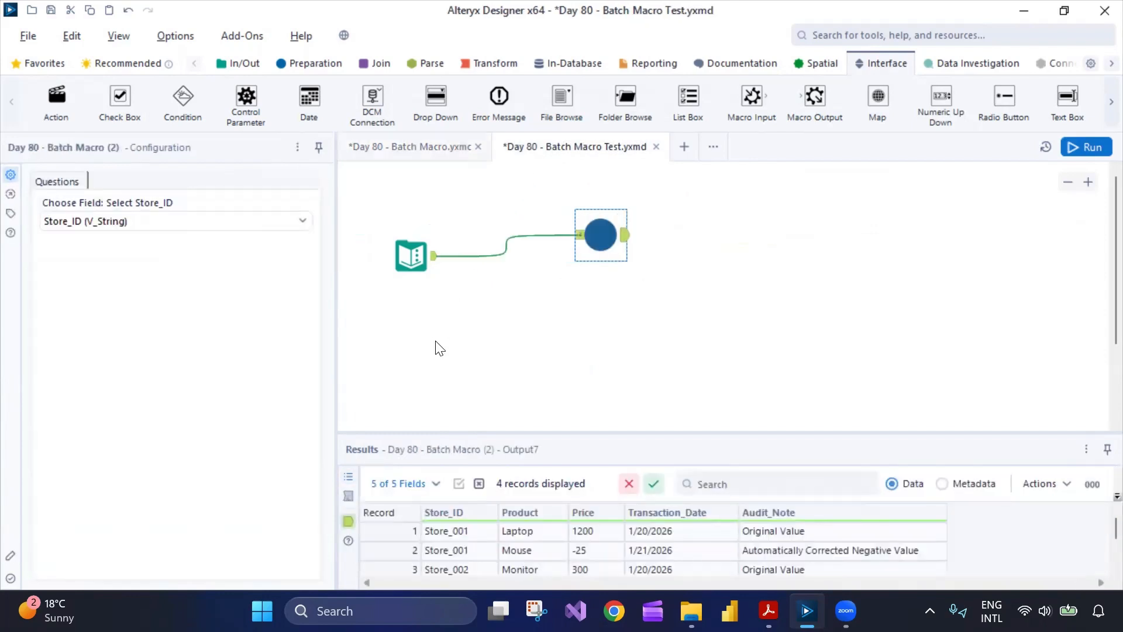